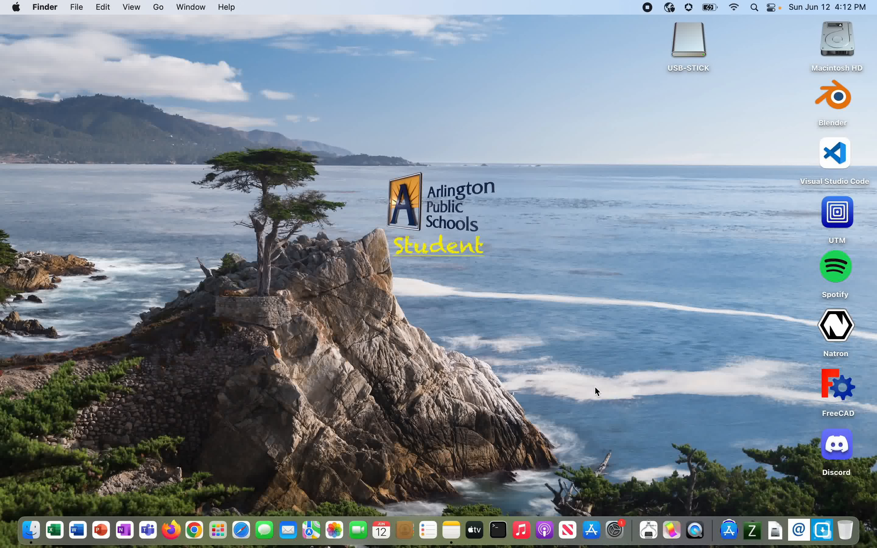
- Launch UTM, start the Linux virtual machine and choose Boot from next volume in the GRUB boot list
double_click(838, 214)
left_click(255, 92)
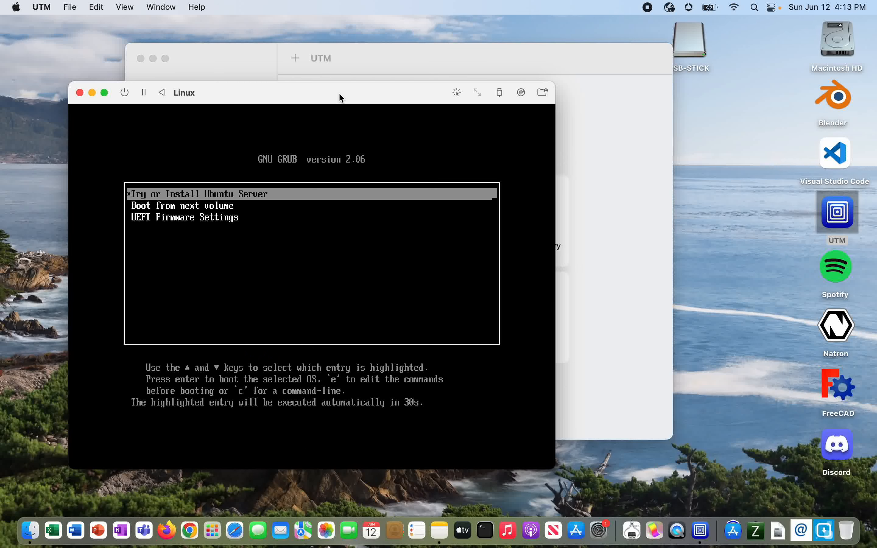
key("Down")
key("Return")
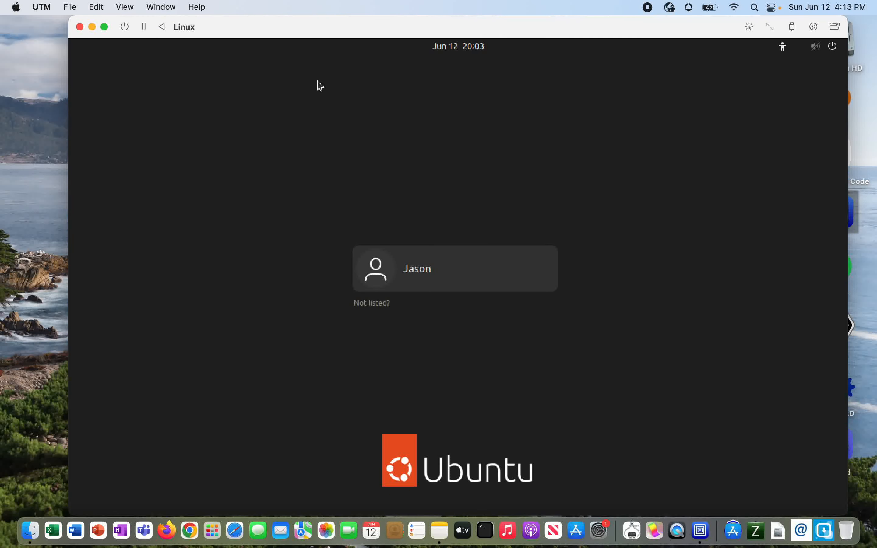
- Log in to the listed Ubuntu user account by entering the account password
left_click(478, 276)
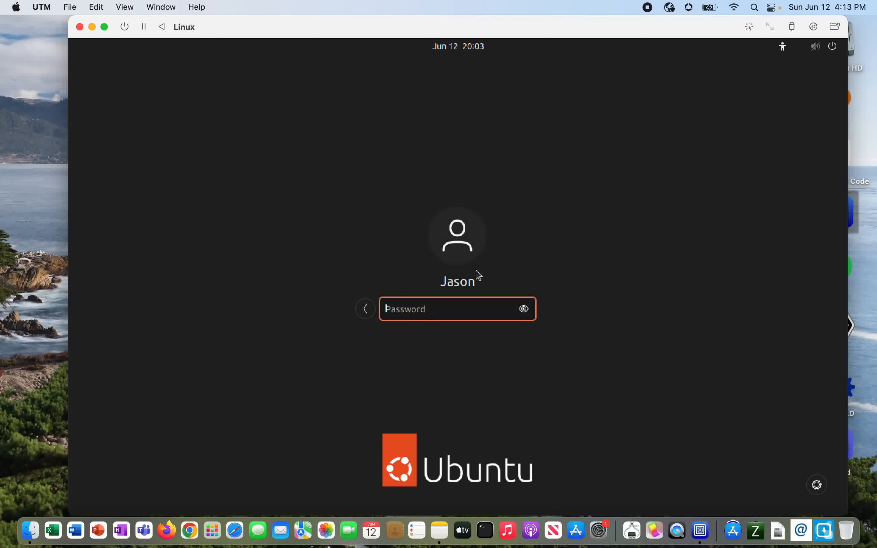
type("*********")
key("Return")
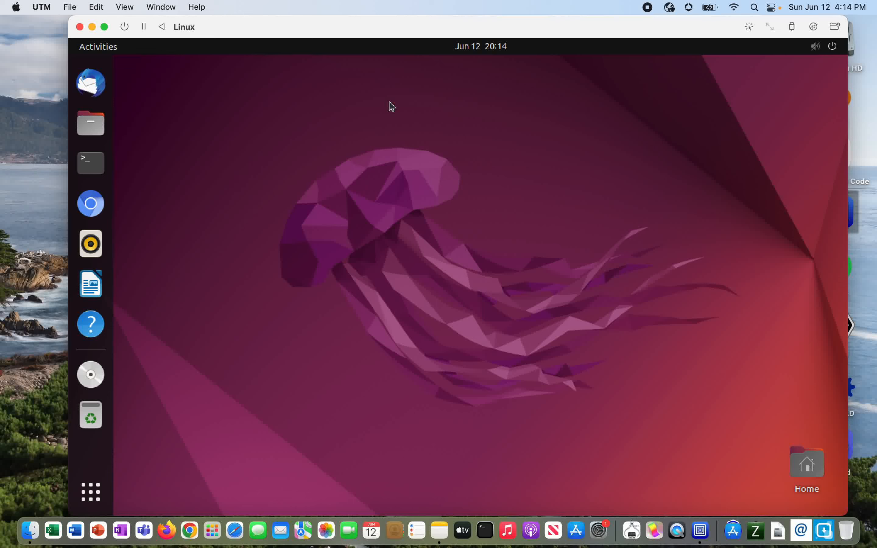
- Power off the Ubuntu system and quit UTM
left_click(818, 48)
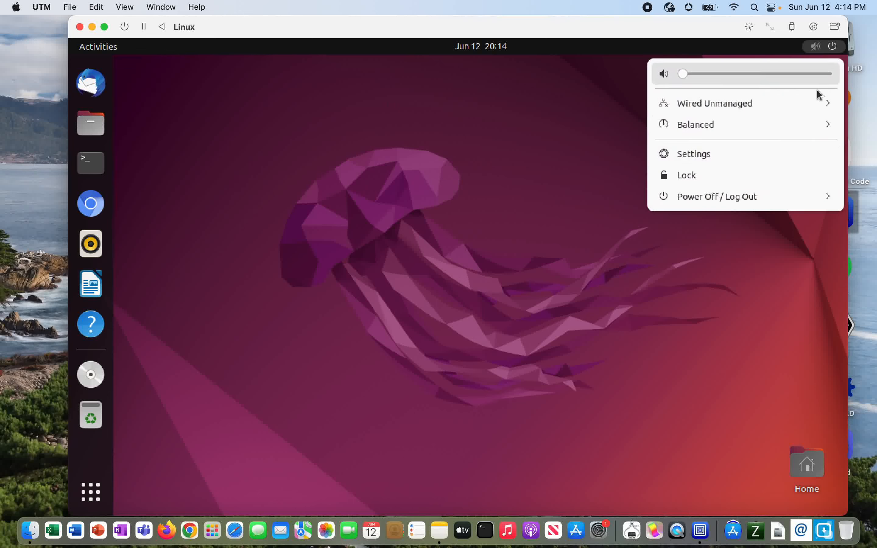
left_click(738, 206)
left_click(734, 260)
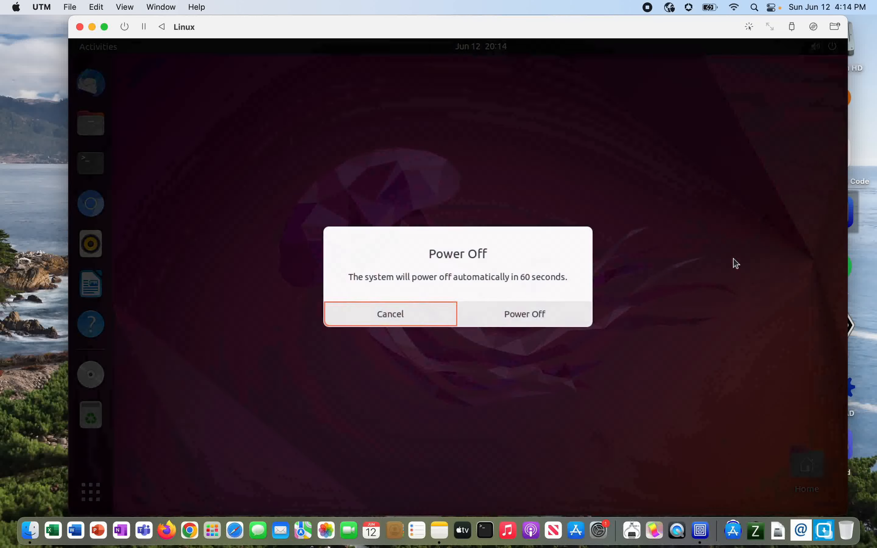
left_click(528, 319)
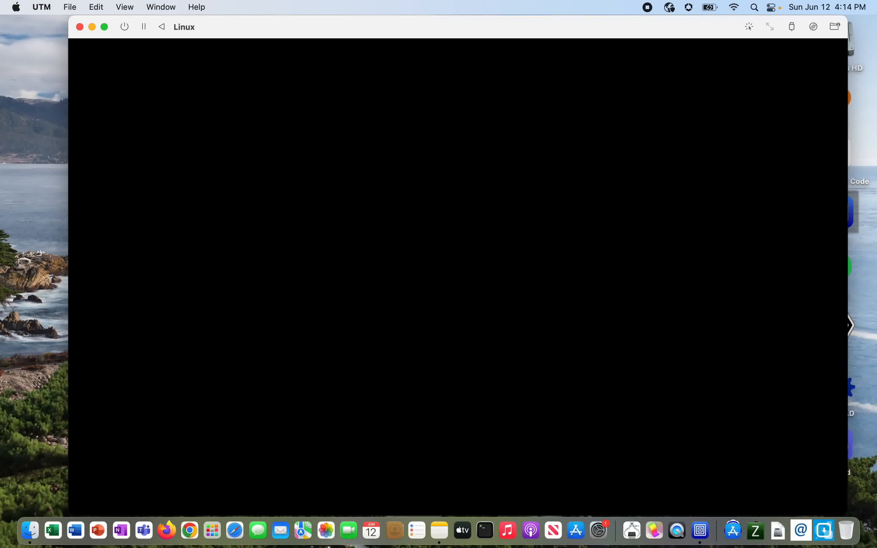
key("super+q")
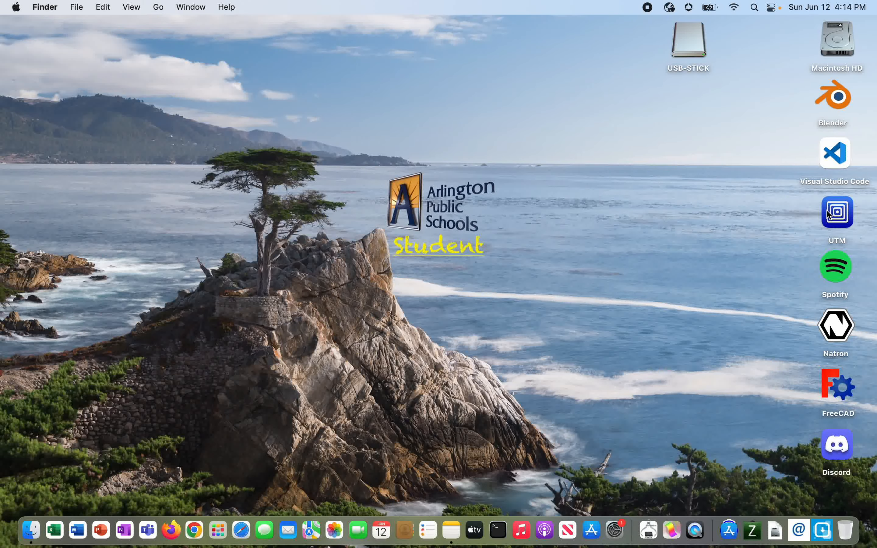
- Move the UTM app from the desktop to the Trash and permanently empty the Trash
left_click_drag(836, 217, 846, 533)
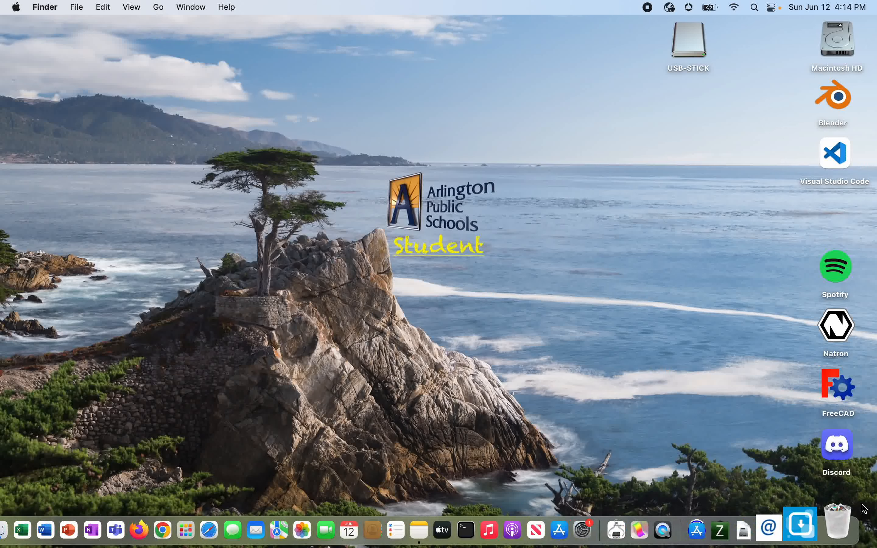
right_click(845, 536)
left_click(848, 441)
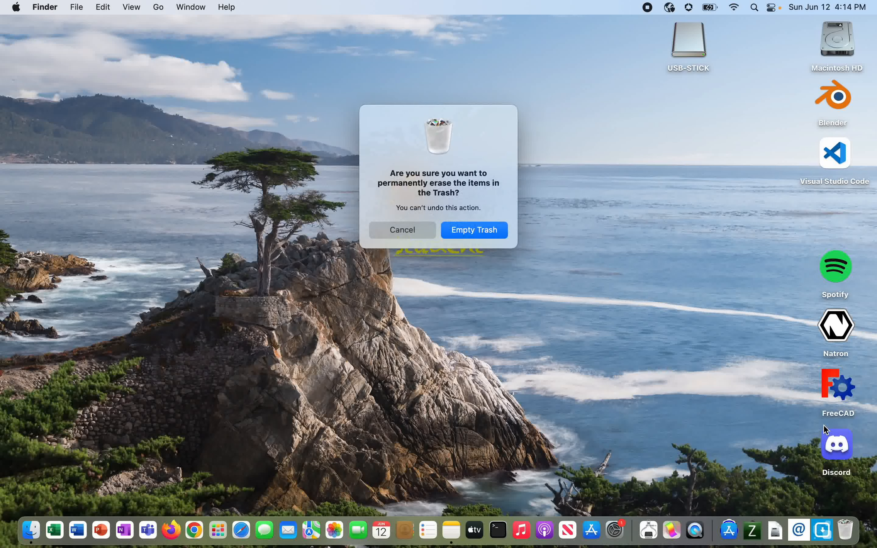
left_click(490, 232)
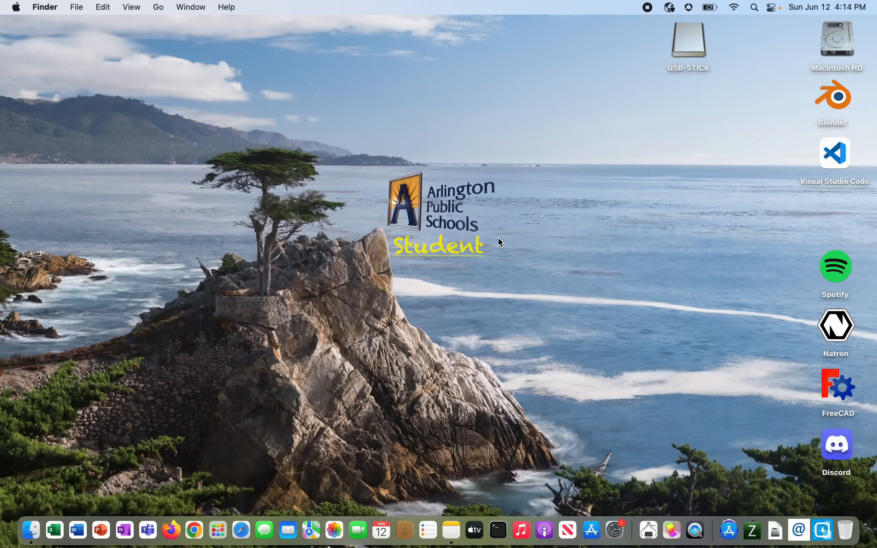
- Switch to Chrome, search for UTM software, open mac.getutm.app and download the UTM disk image
left_click(189, 490)
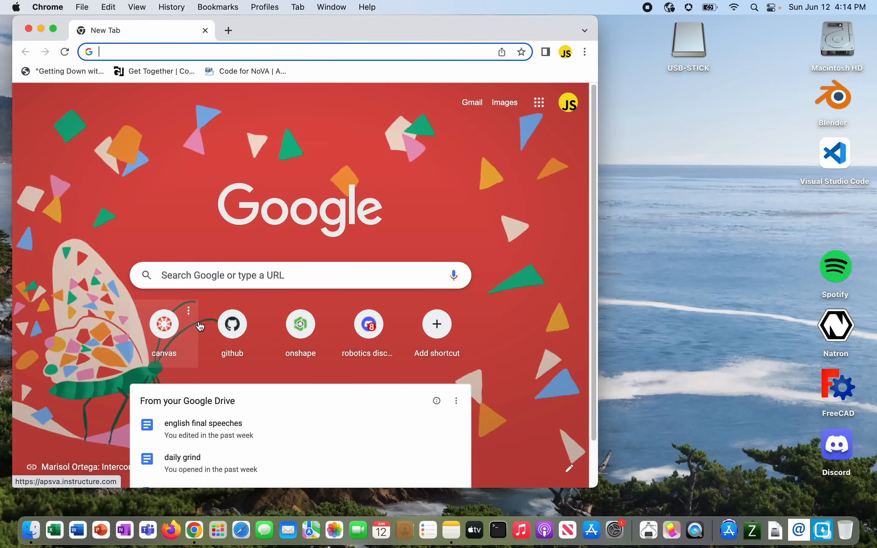
type("ut")
key("Return")
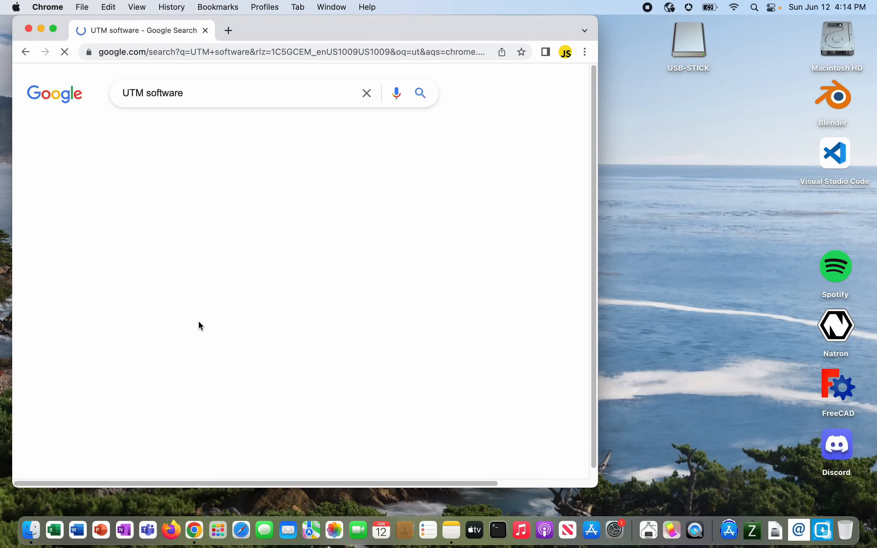
left_click(149, 199)
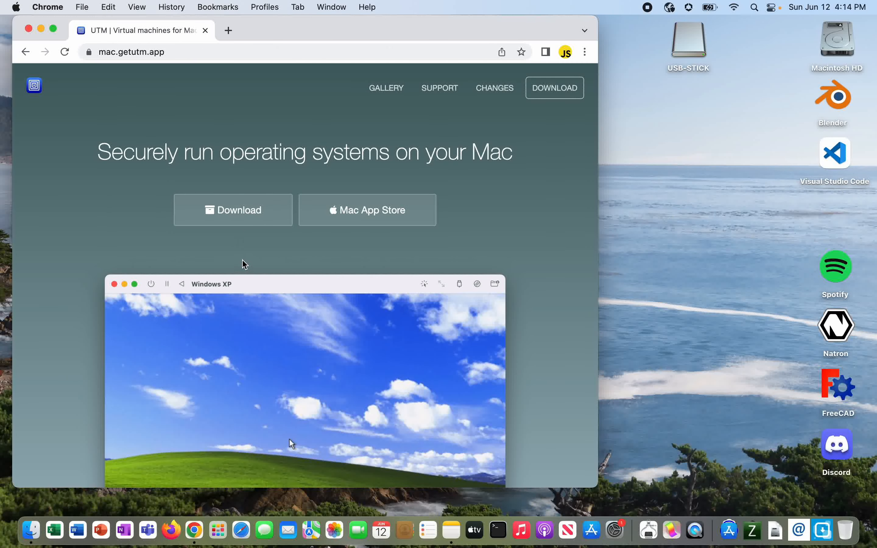
left_click(248, 218)
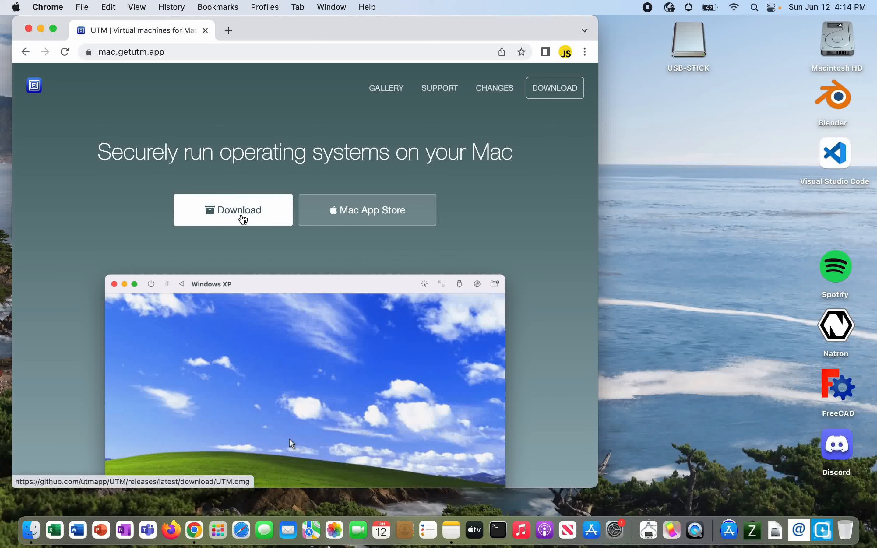
left_click(240, 215)
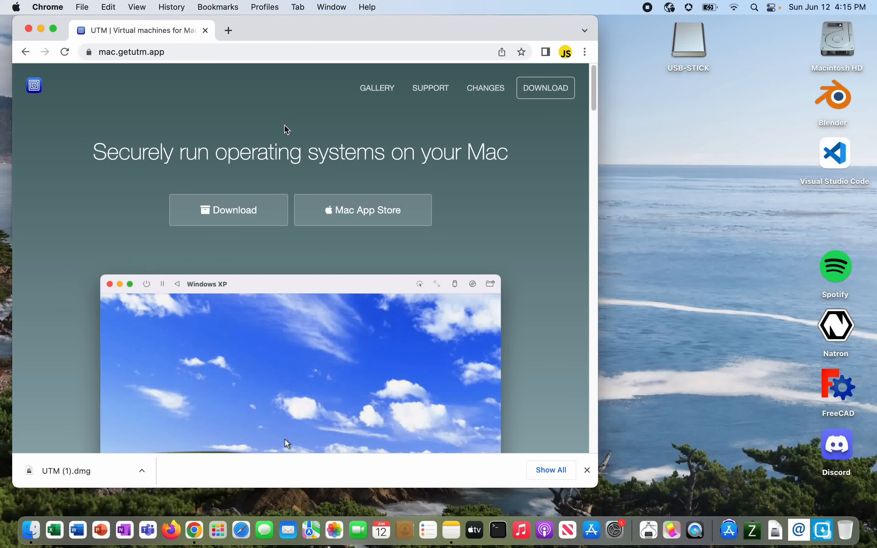
- Open the downloaded UTM (1).dmg, copy the UTM app to the desktop, and close the browser and installer window
left_click(53, 472)
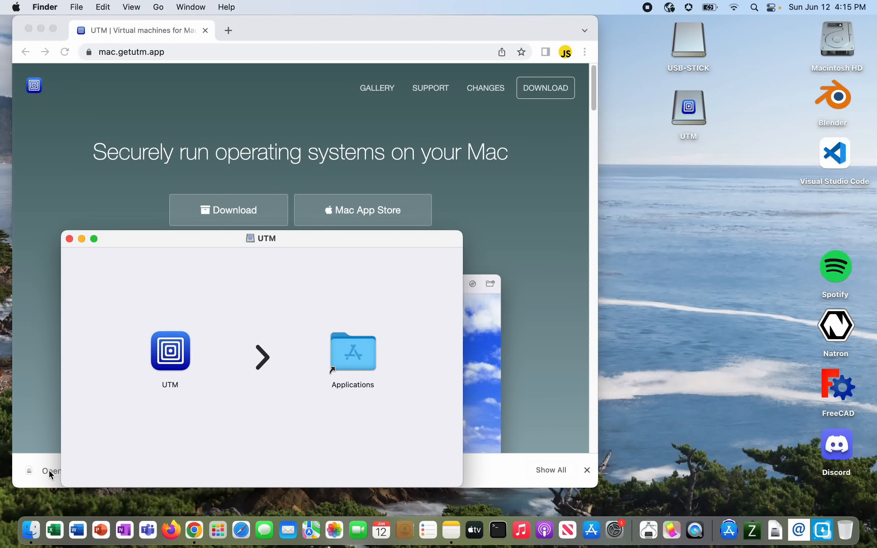
left_click_drag(170, 350, 841, 213)
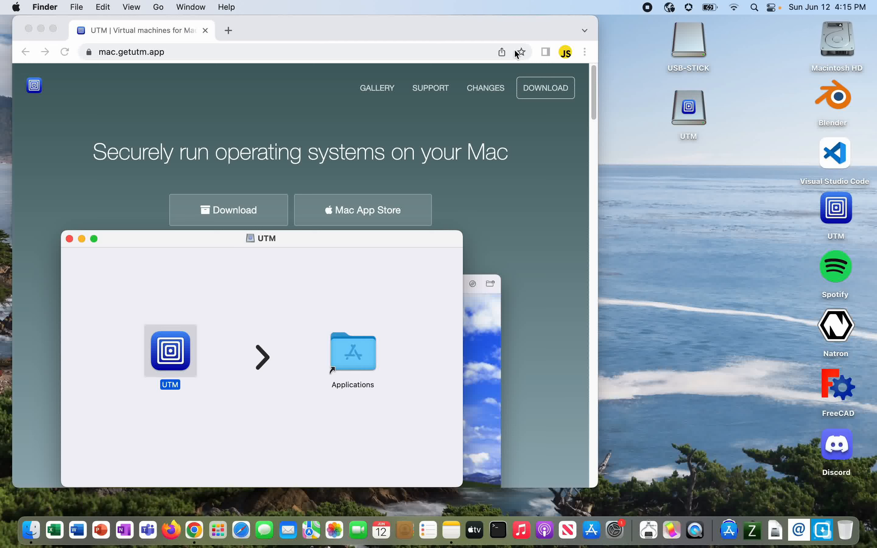
left_click(416, 35)
key("super+q")
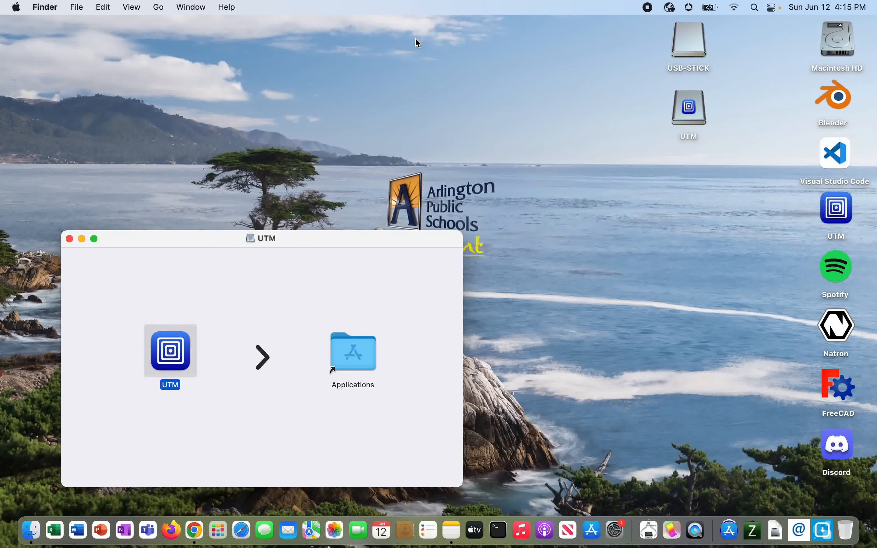
left_click(69, 238)
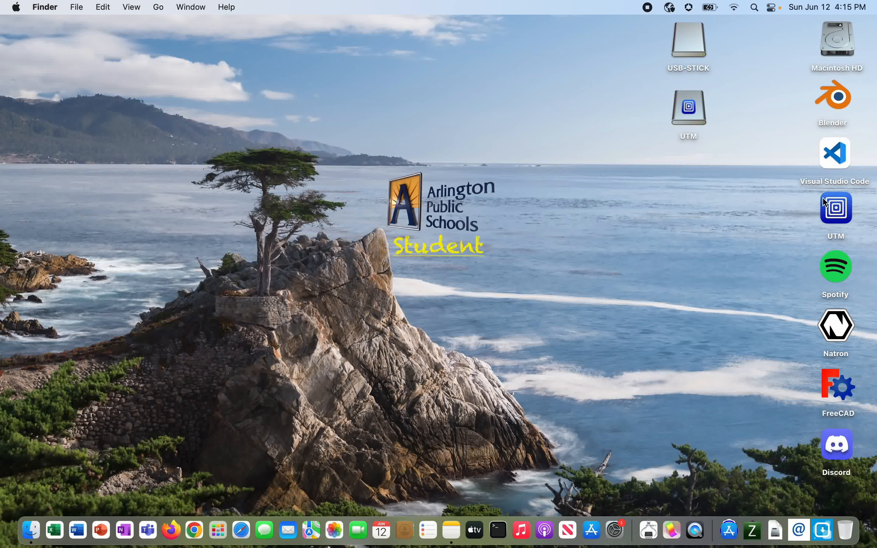
- Launch the newly downloaded UTM app, approving it to open, and delete the existing Linux virtual machine
double_click(839, 205)
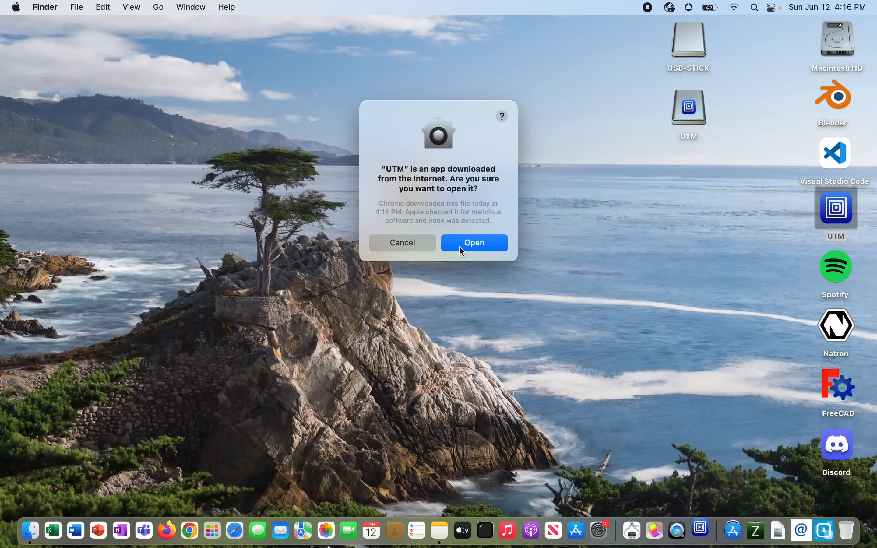
left_click(472, 245)
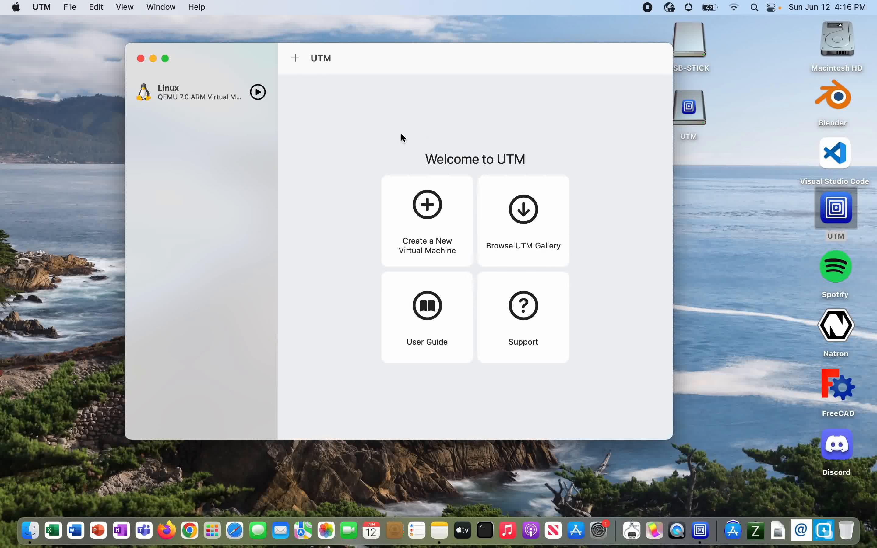
left_click(191, 94)
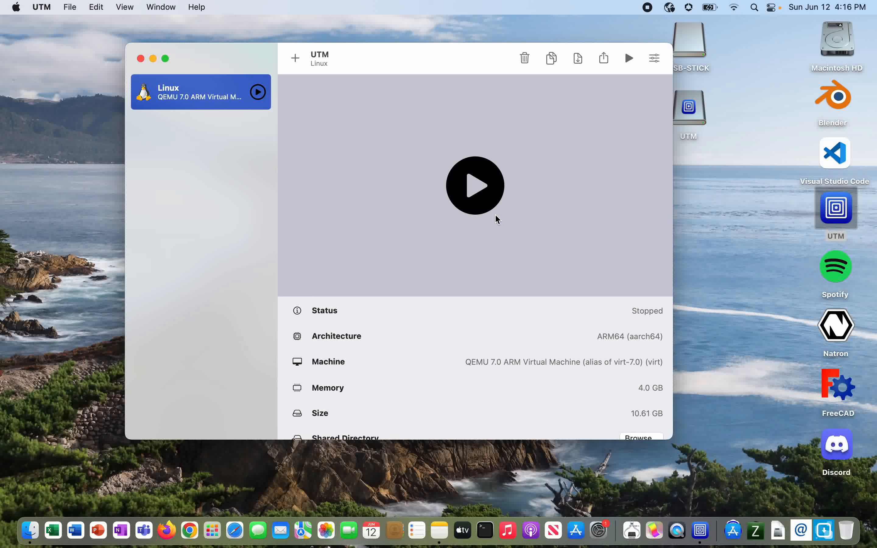
right_click(214, 100)
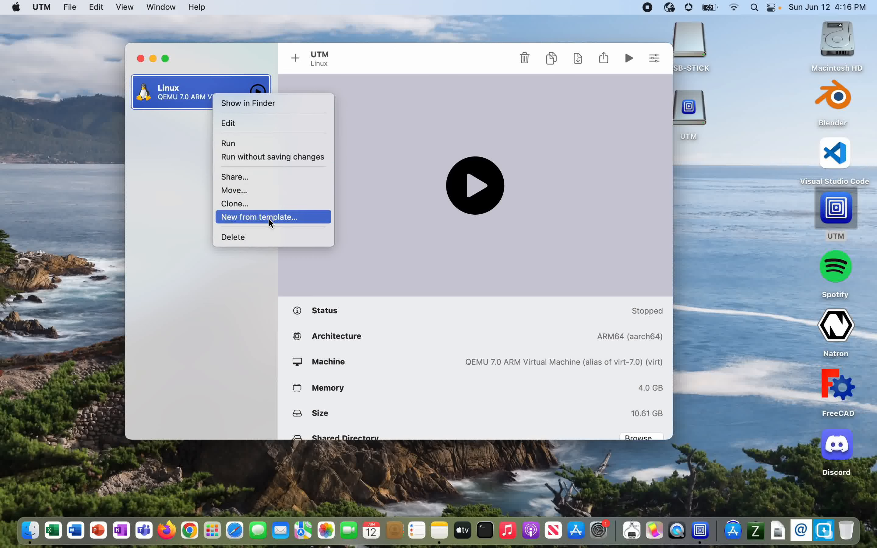
left_click(270, 238)
left_click(375, 230)
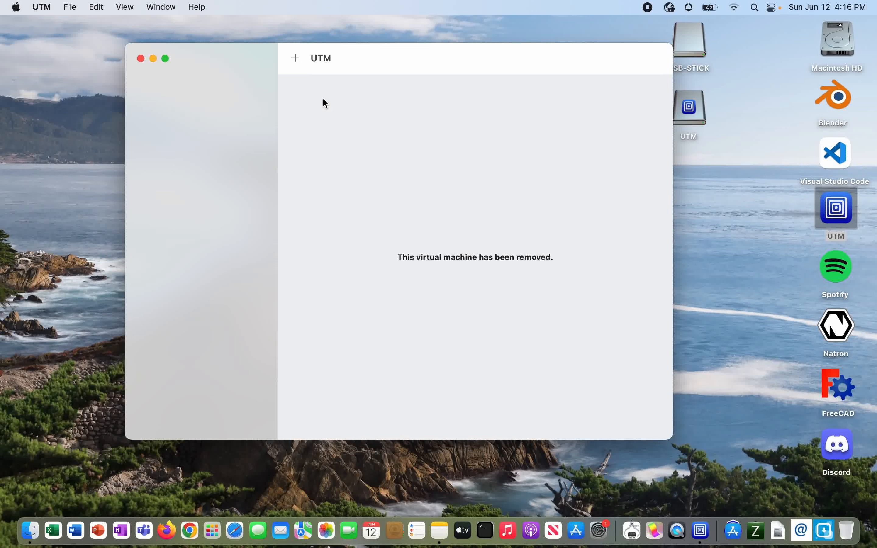
left_click(295, 59)
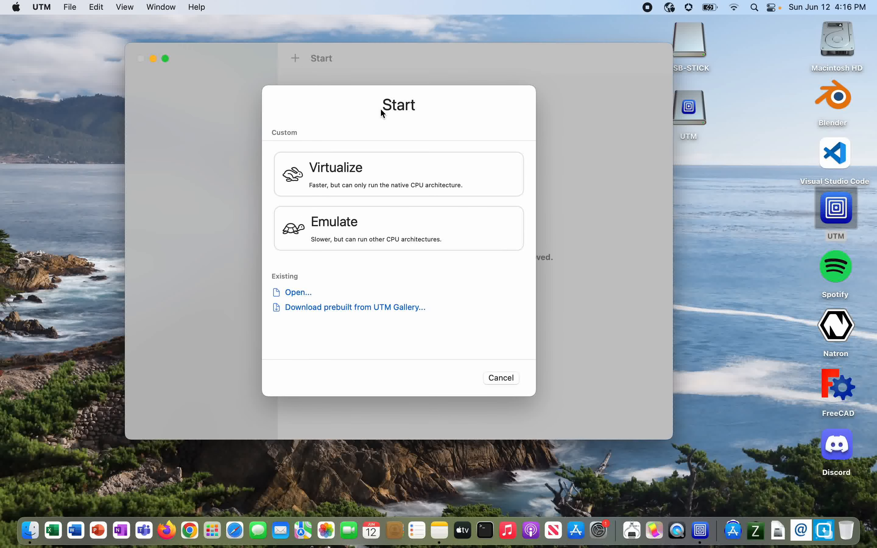
left_click(502, 378)
key("super+q")
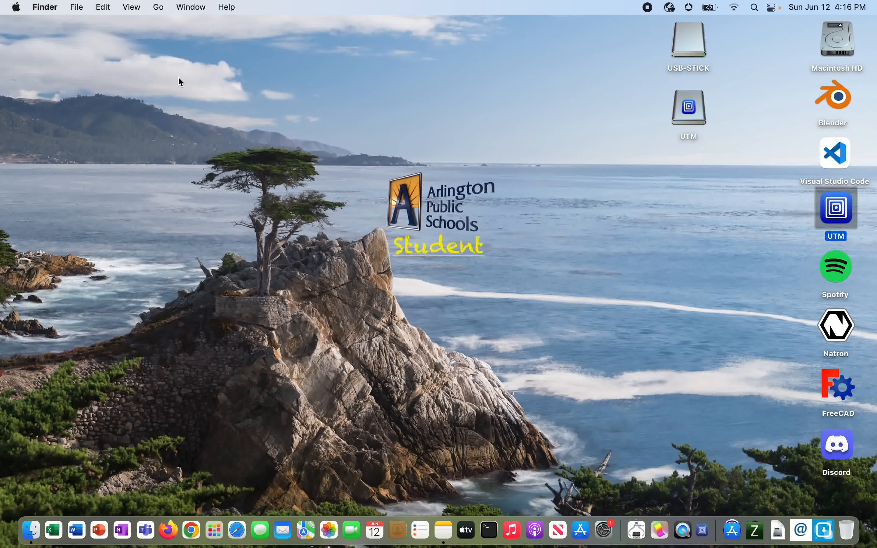
- Launch UTM, open its online gallery and examine the prebuilt operating systems offered there
double_click(841, 217)
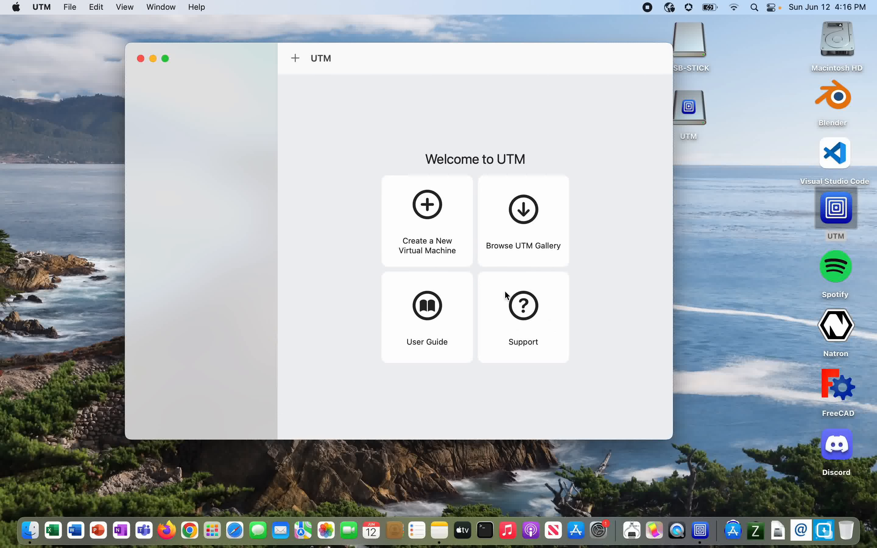
left_click(525, 248)
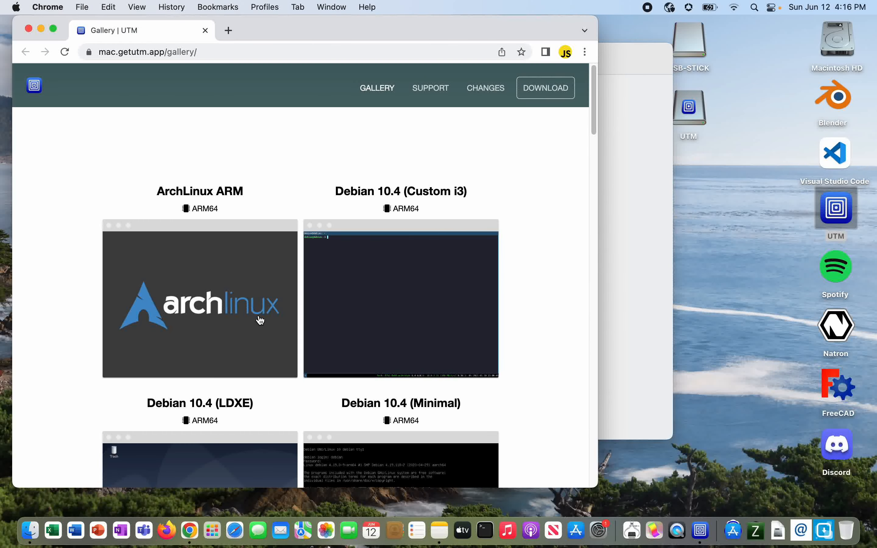
scroll(273, 328, "down", 3)
scroll(274, 325, "down", 20)
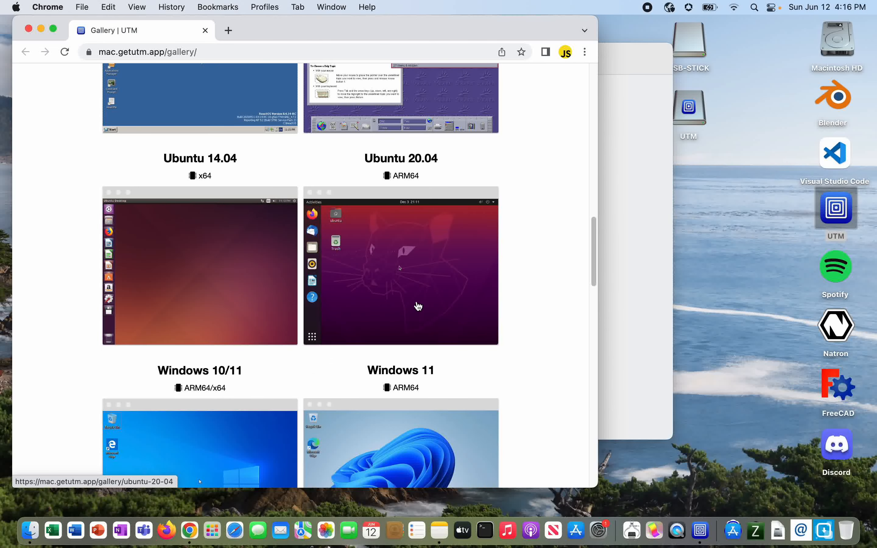
scroll(418, 307, "up", 15)
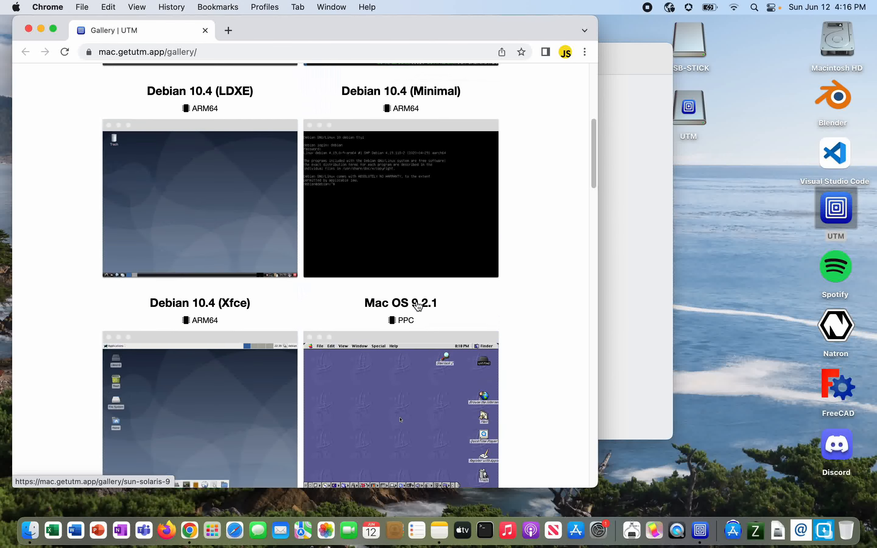
scroll(418, 306, "up", 2)
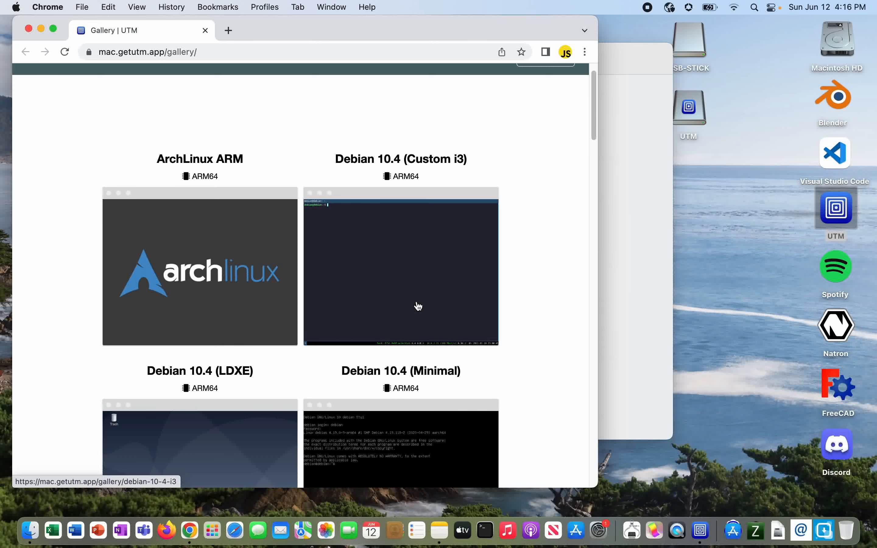
scroll(411, 318, "down", 8)
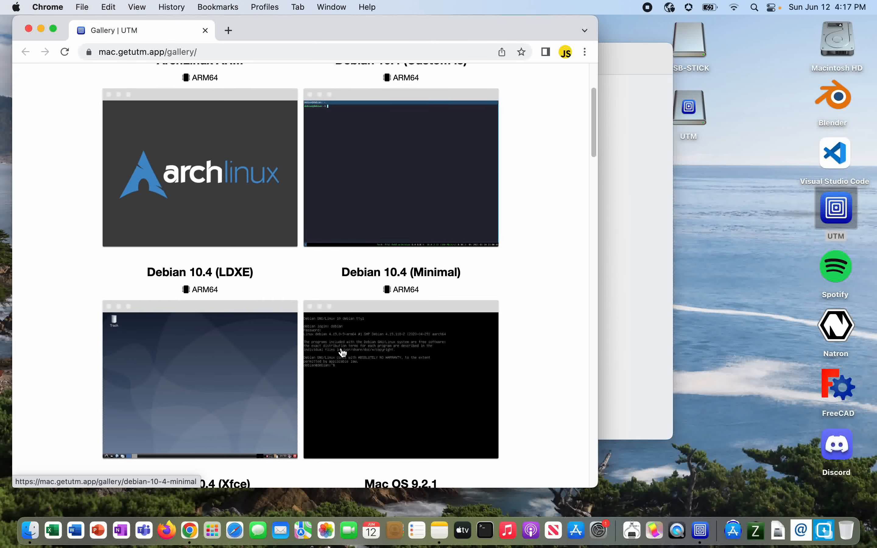
scroll(342, 354, "up", 10)
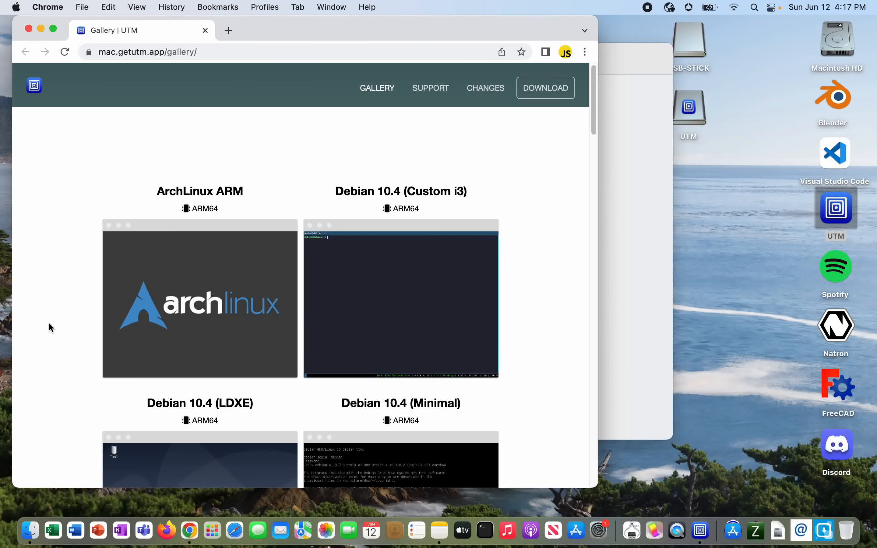
scroll(48, 323, "down", 10)
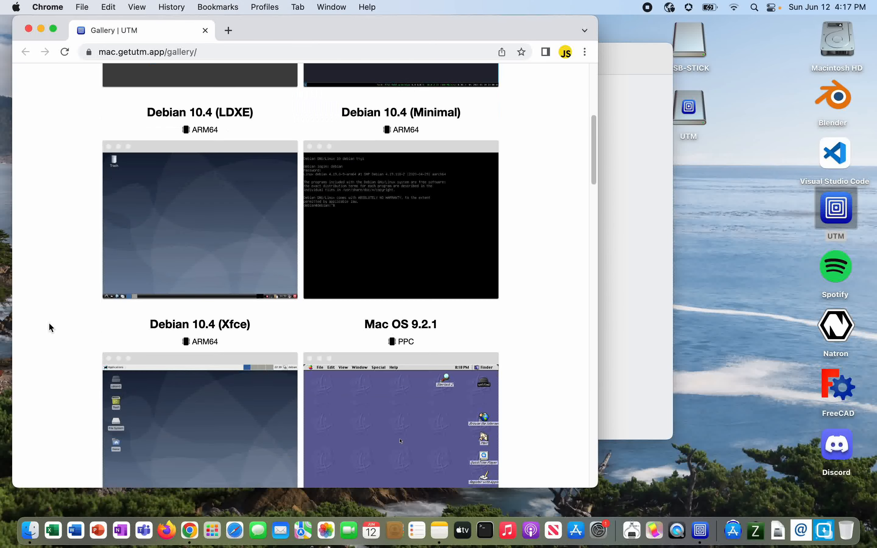
- Find Windows 11 in the UTM gallery, check its guide and linked Windows for ARM download page, and return to the gallery
scroll(50, 321, "down", 4)
scroll(50, 321, "up", 4)
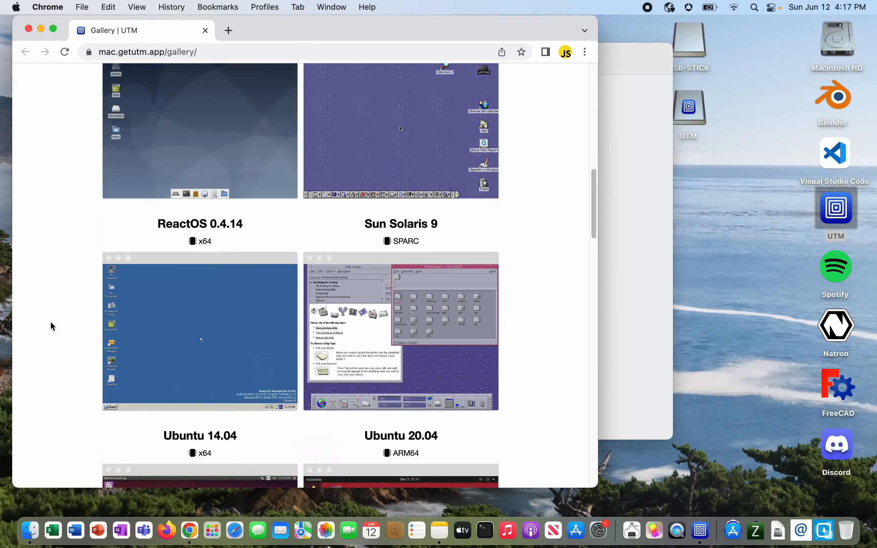
scroll(351, 352, "down", 4)
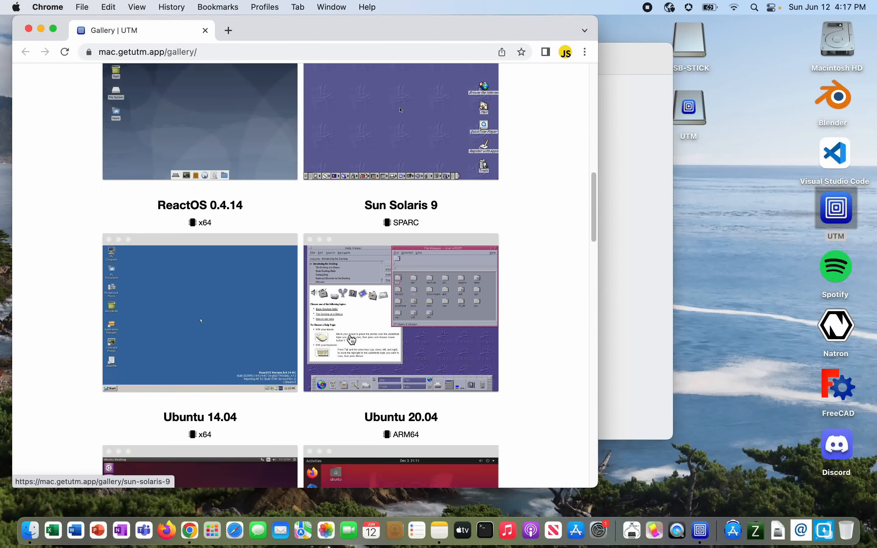
scroll(495, 292, "up", 7)
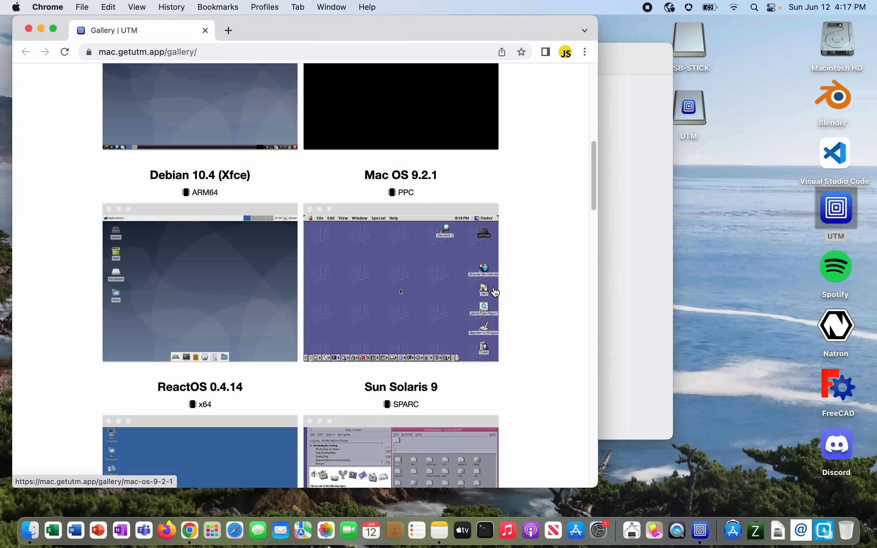
scroll(495, 292, "down", 8)
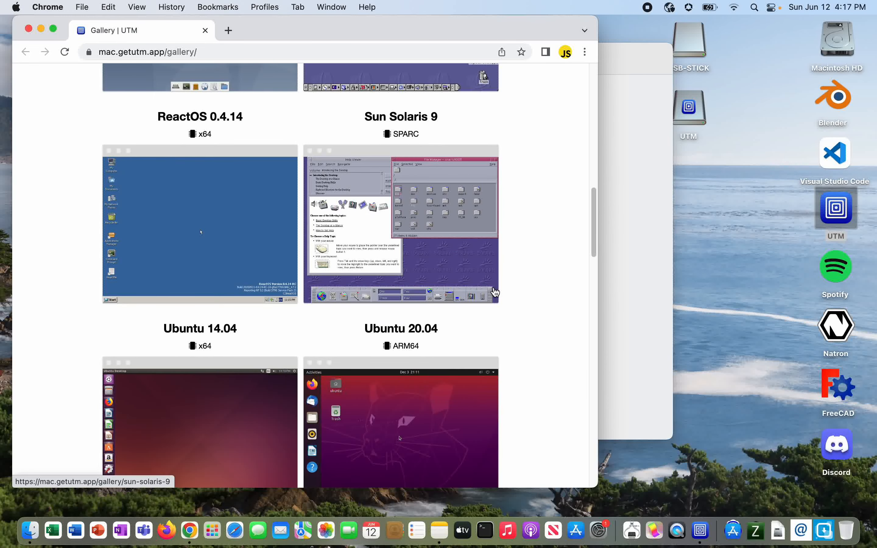
scroll(494, 292, "down", 13)
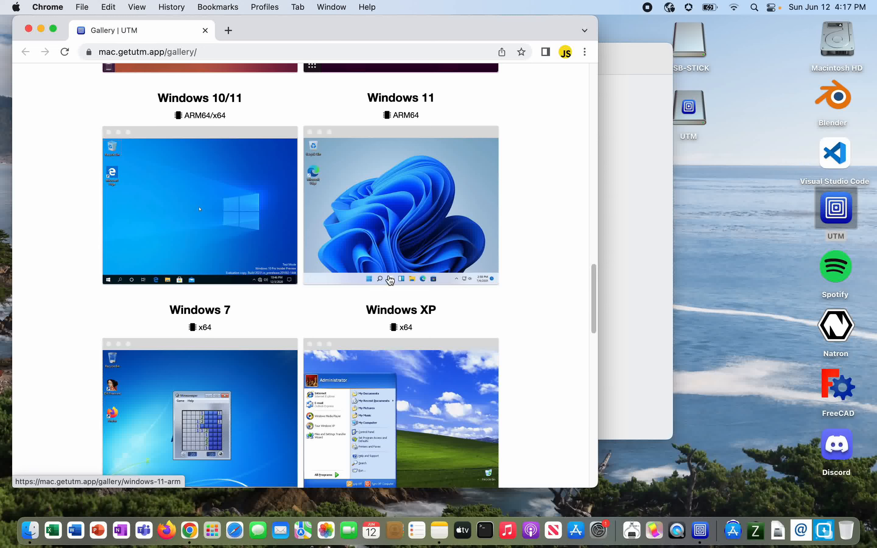
left_click(414, 247)
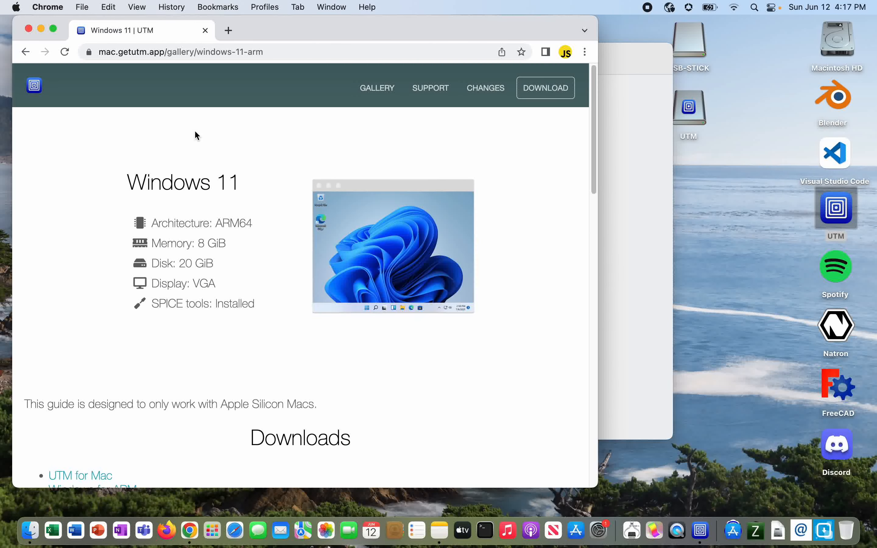
scroll(160, 284, "down", 10)
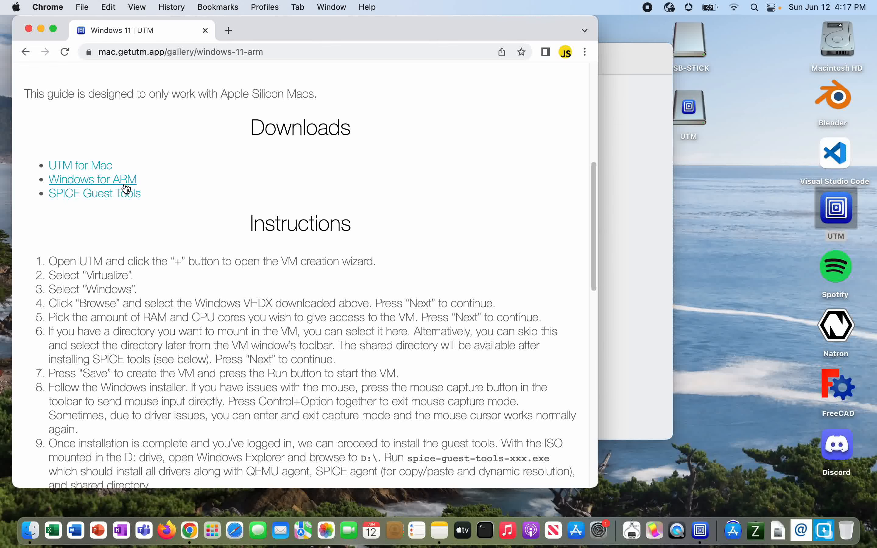
left_click(105, 180)
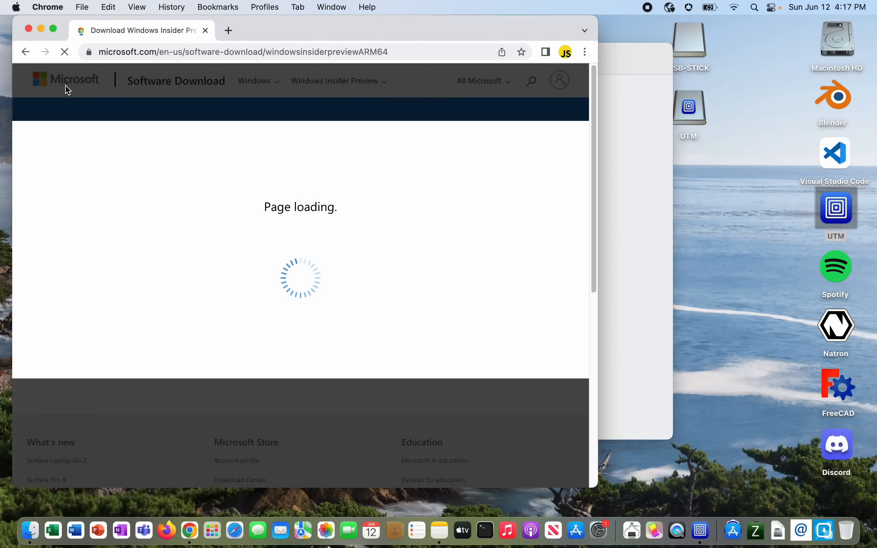
left_click(26, 52)
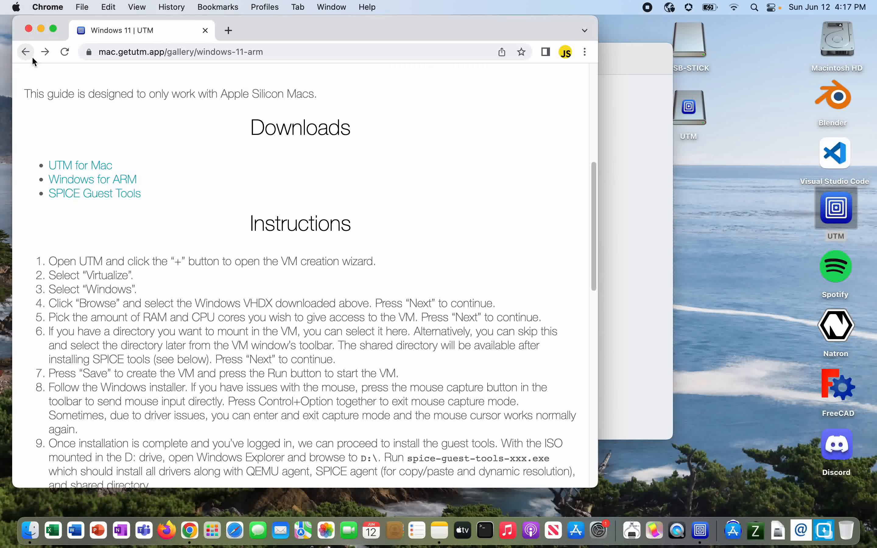
left_click(32, 55)
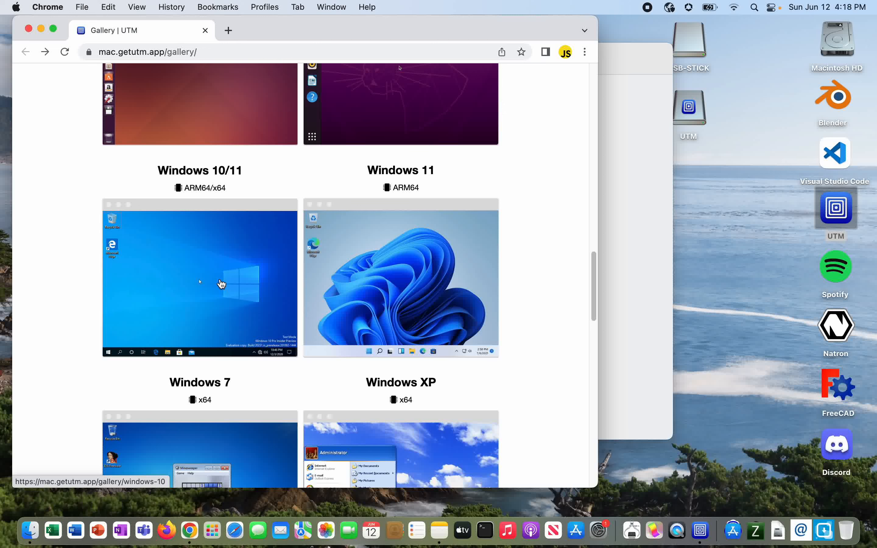
- Examine the gallery's prebuilt operating systems and their CPU architectures, from the Debian 10.4 entries through Windows XP
scroll(217, 290, "up", 10)
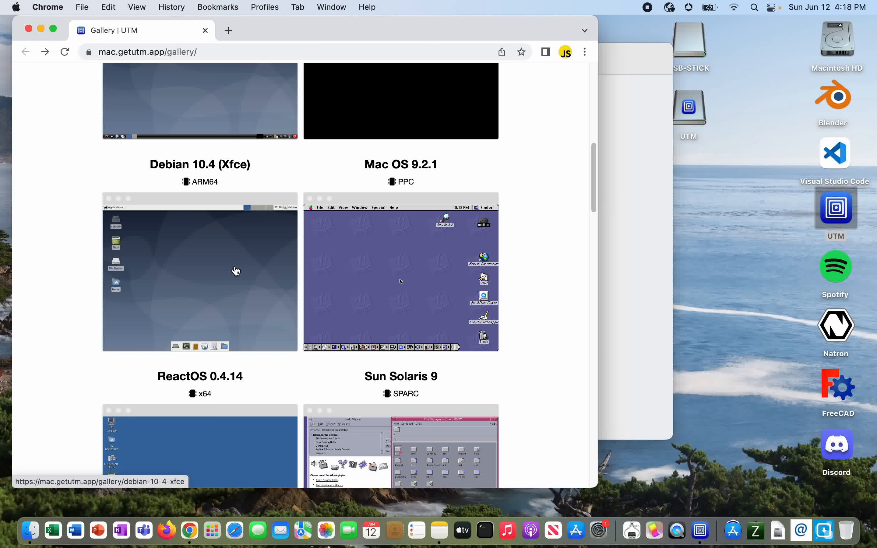
scroll(236, 271, "down", 1)
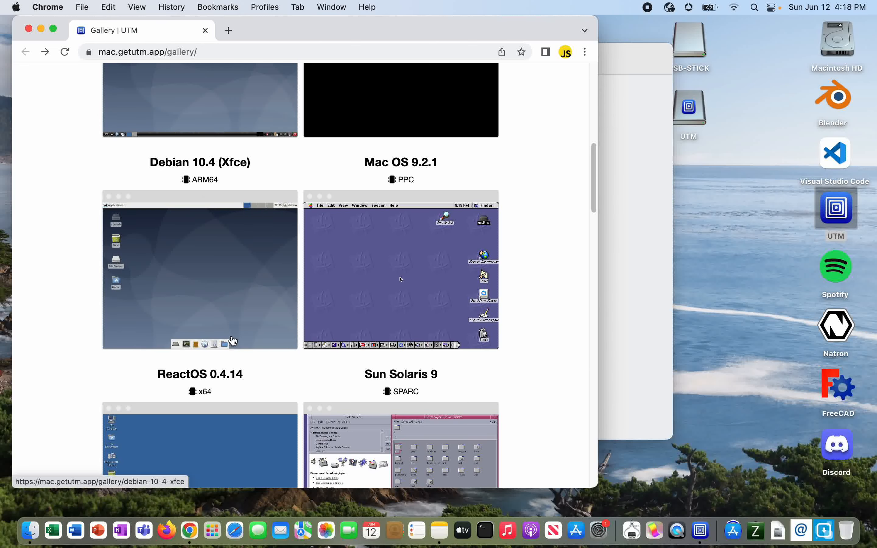
scroll(231, 337, "up", 1)
scroll(231, 337, "down", 5)
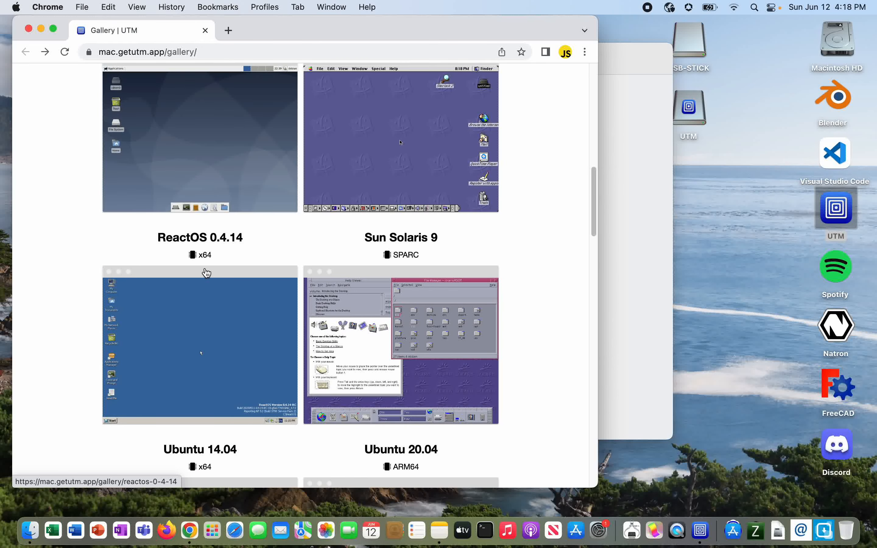
scroll(206, 272, "down", 1)
scroll(207, 273, "down", 10)
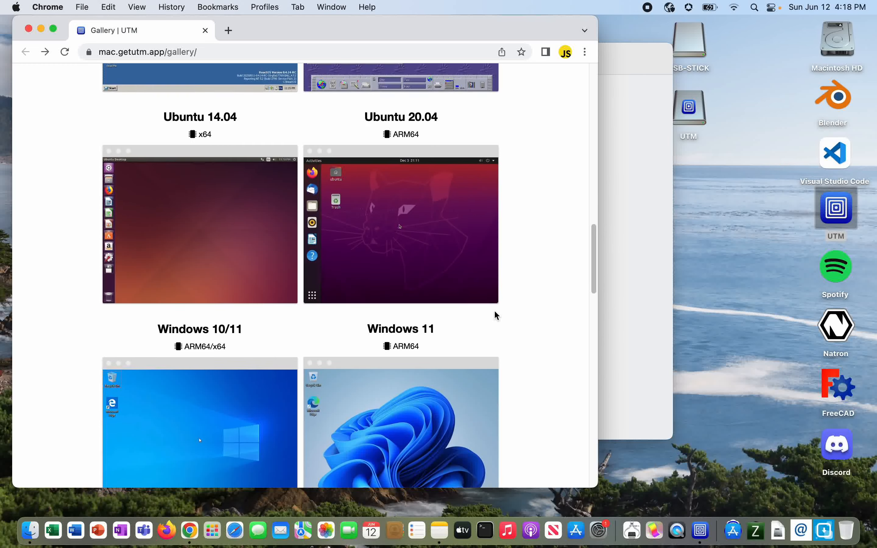
scroll(494, 312, "up", 4)
scroll(495, 312, "down", 12)
scroll(537, 277, "up", 5)
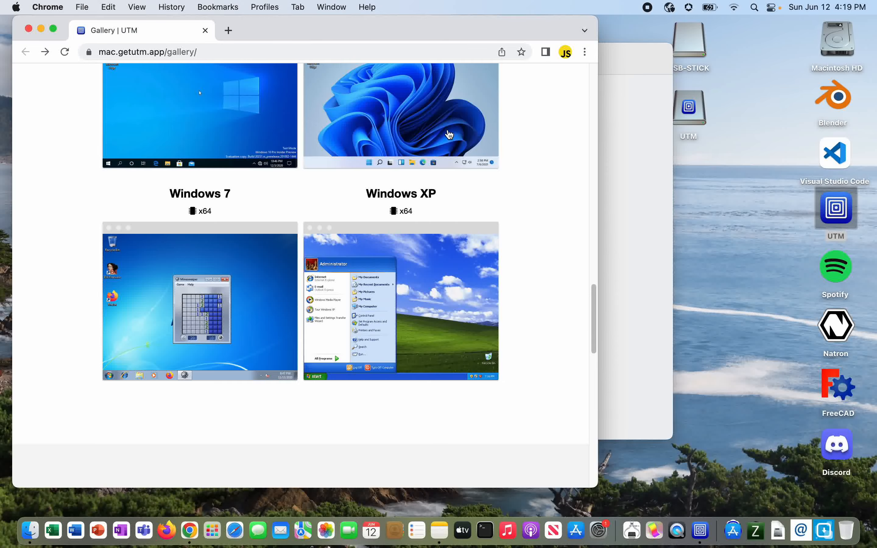
scroll(448, 133, "down", 10)
- Open the Ubuntu 20.04 guide from the gallery and read its specifications, downloads and virtual machine creation instructions
scroll(448, 133, "up", 15)
left_click(414, 177)
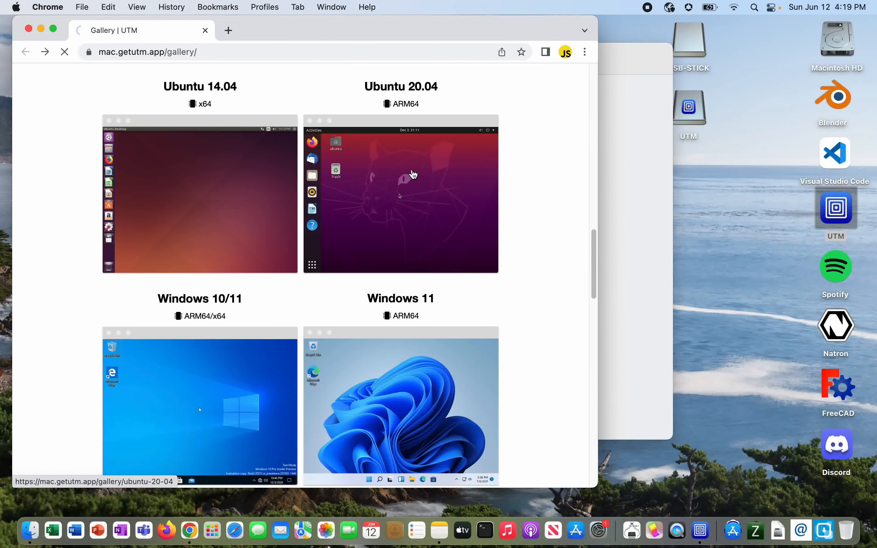
scroll(288, 341, "down", 10)
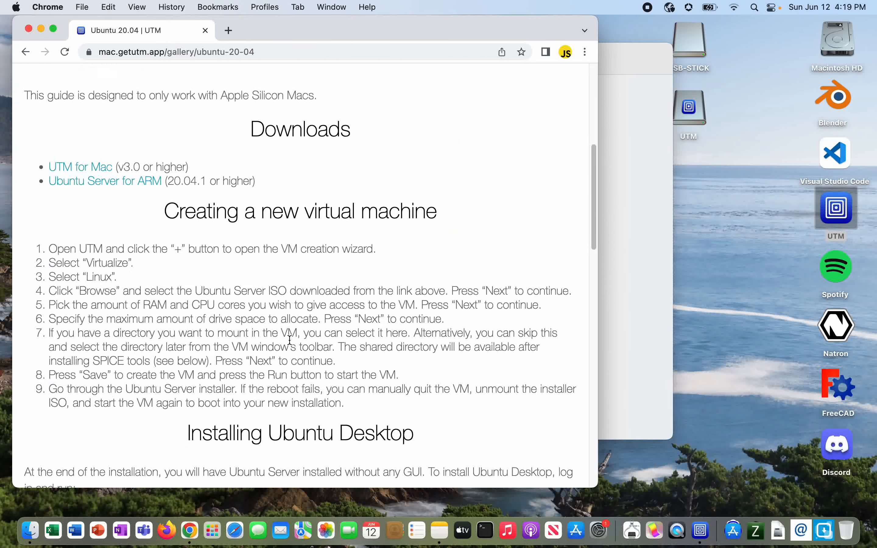
scroll(284, 325, "down", 2)
scroll(284, 323, "up", 15)
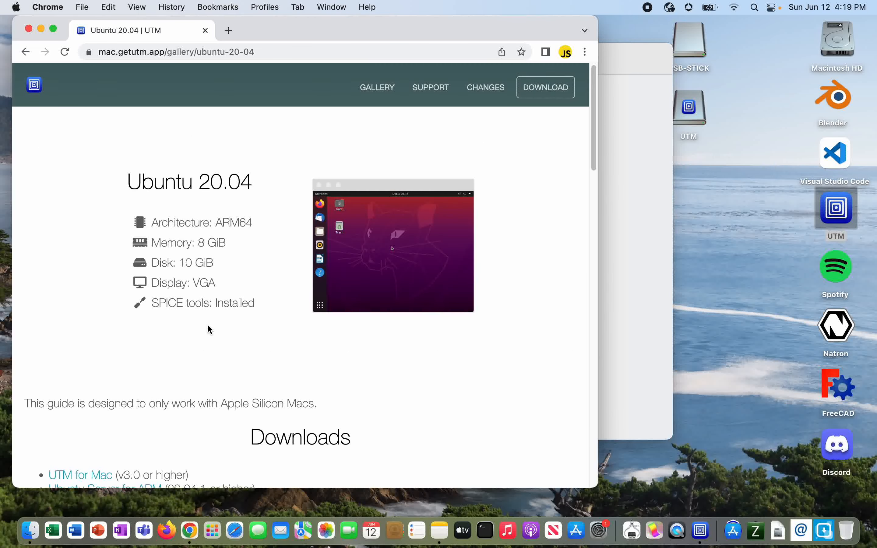
- Follow the guide's Ubuntu Server for ARM link to the Ubuntu 22.04 LTS download page and quit the browser
scroll(208, 329, "down", 5)
left_click(104, 299)
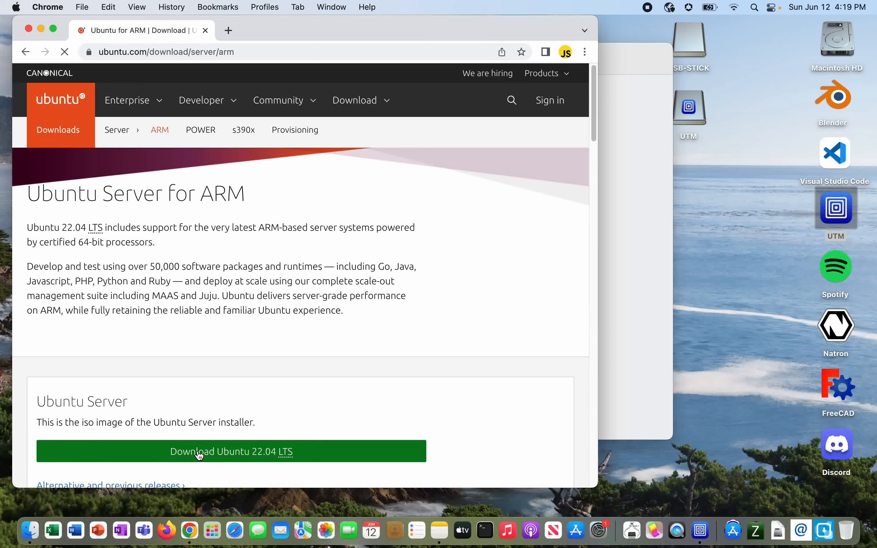
left_click(236, 458)
left_click_drag(361, 25, 385, 32)
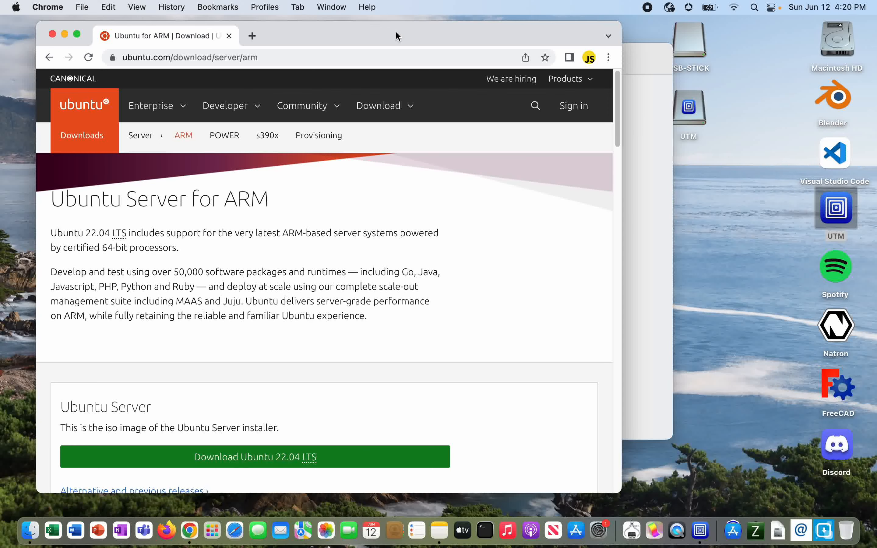
key("super+q")
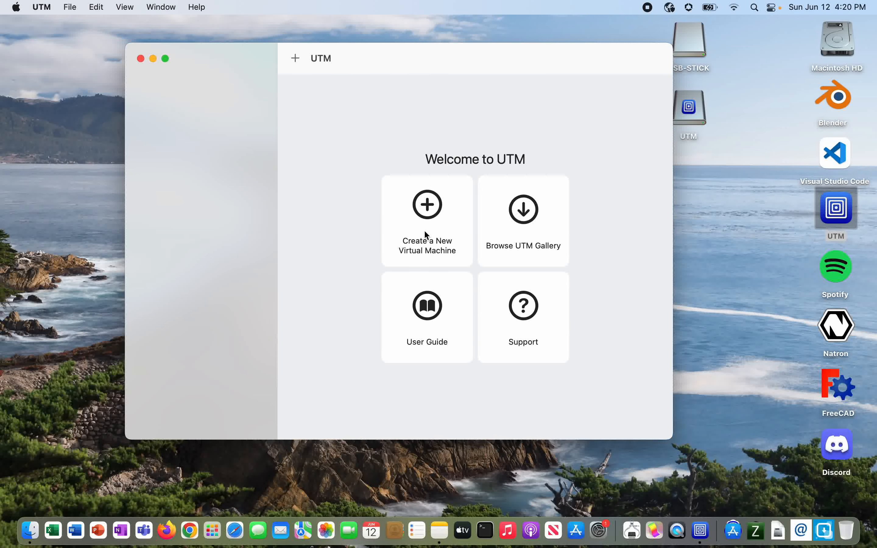
- Create a new virtualized Linux machine in UTM with the Ubuntu 22.04 arm64 ISO from Downloads as its boot image
left_click(438, 220)
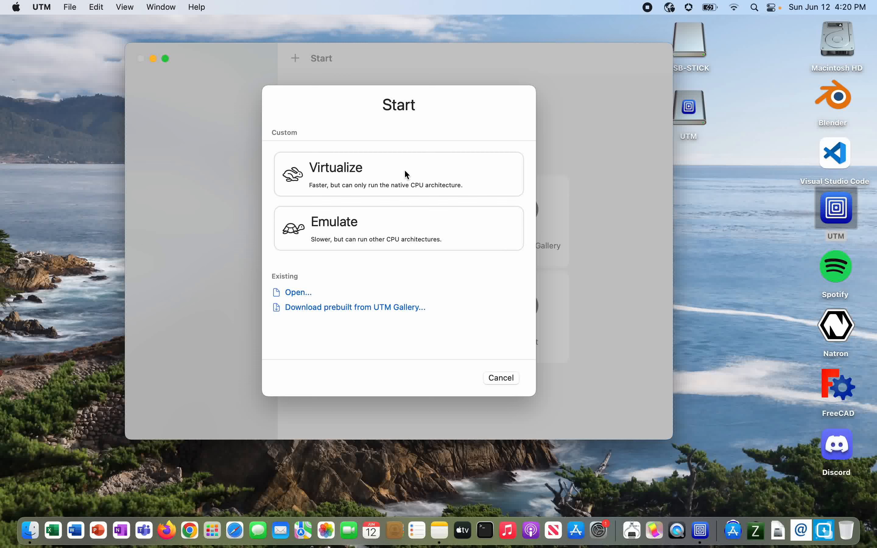
left_click(381, 185)
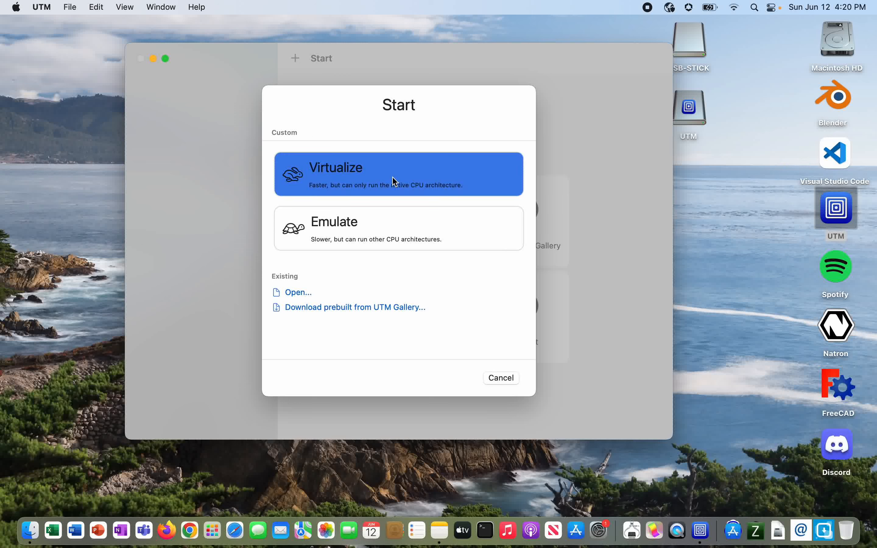
left_click(448, 256)
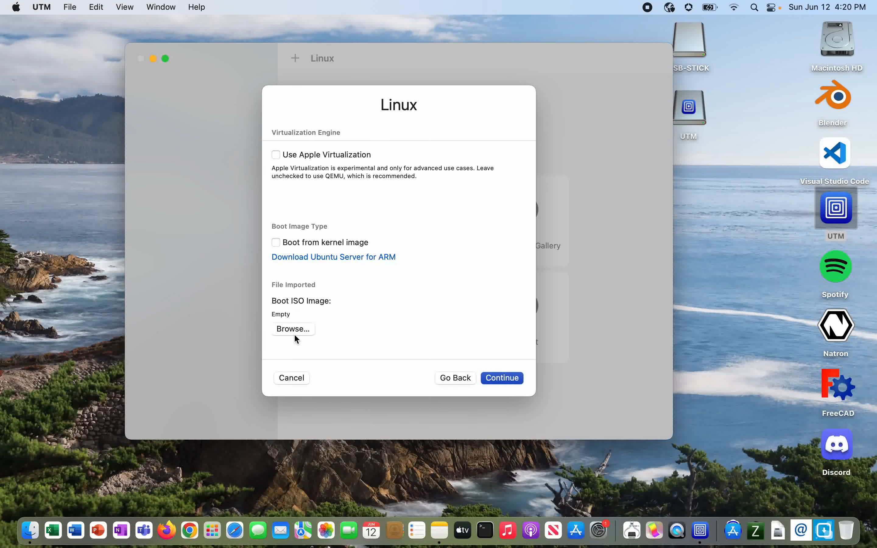
left_click(295, 329)
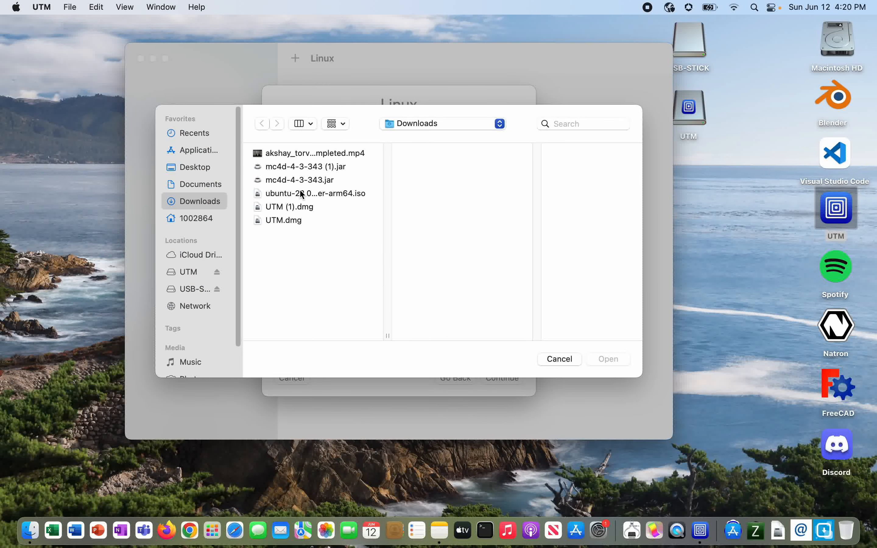
double_click(300, 193)
left_click(502, 378)
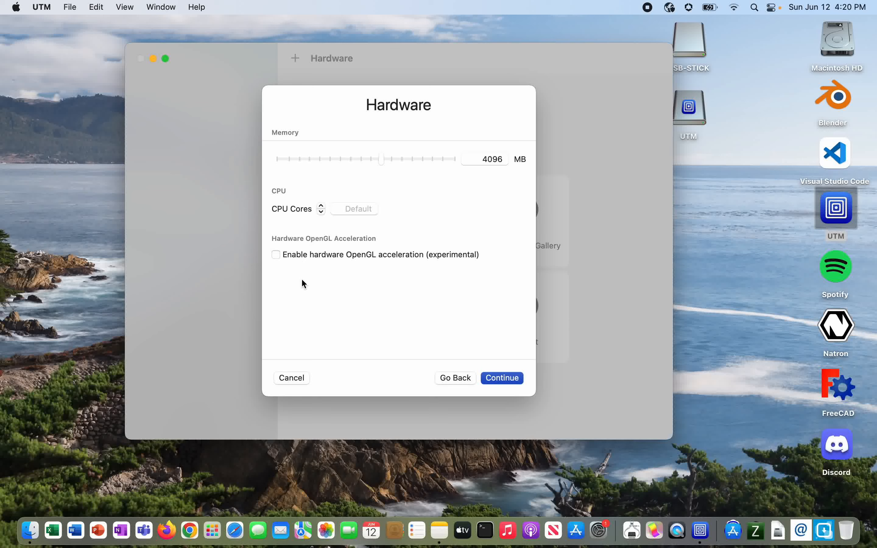
- Configure 4096 MB of memory, default CPU cores, hardware OpenGL acceleration and no shared directory, and save the virtual machine as Linux
left_click(502, 377)
left_click(502, 379)
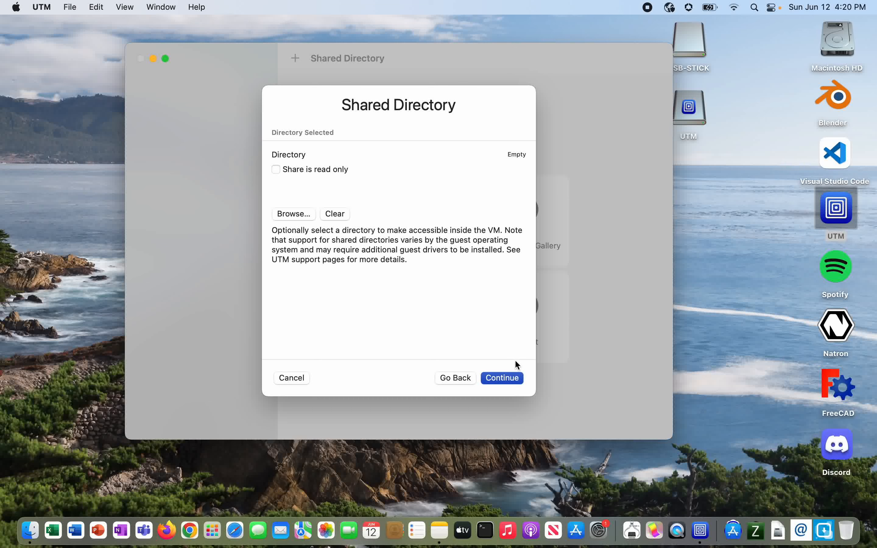
left_click(510, 380)
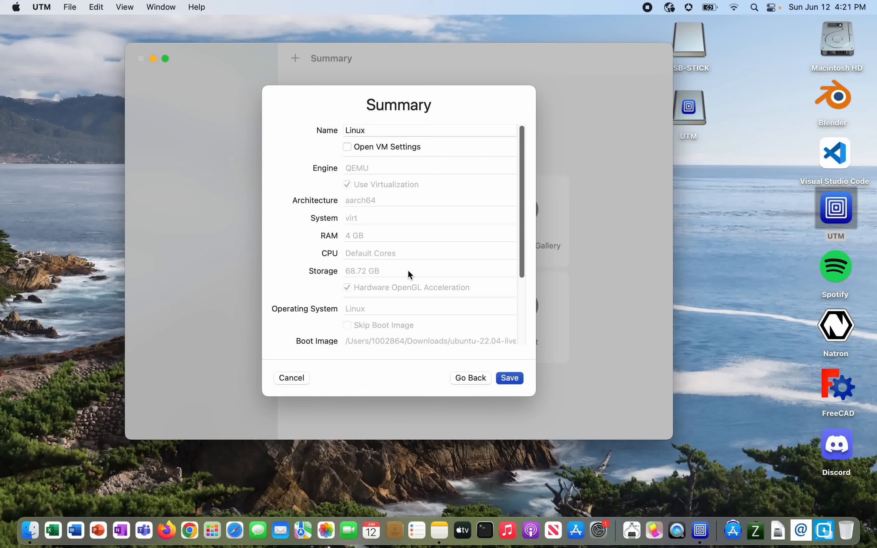
scroll(410, 269, "down", 5)
scroll(409, 271, "up", 5)
left_click(505, 375)
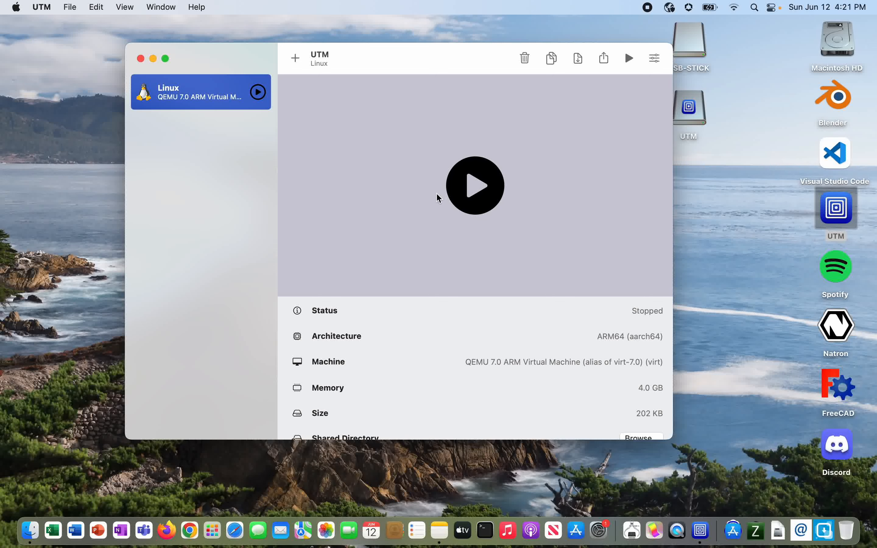
- Start the Linux virtual machine, boot Try or Install Ubuntu Server, and reposition its window so the installer fits on screen
left_click(493, 201)
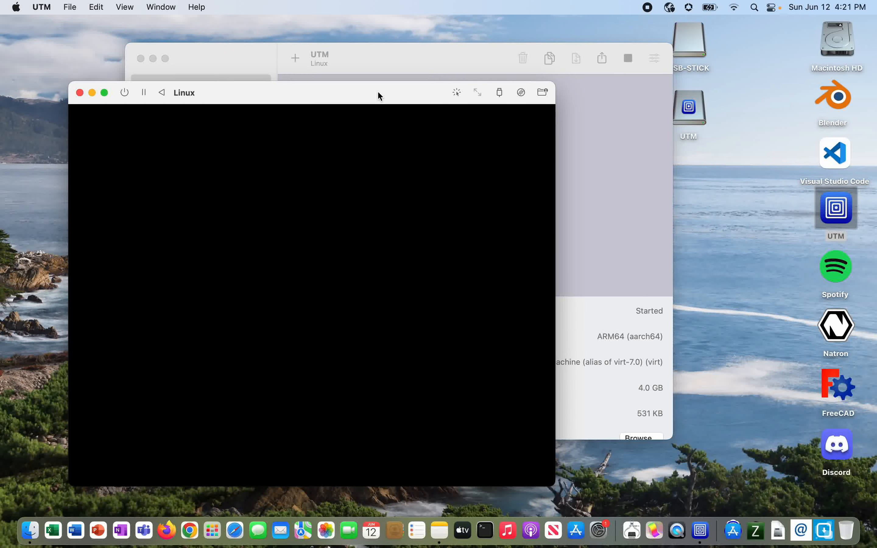
left_click_drag(378, 92, 489, 89)
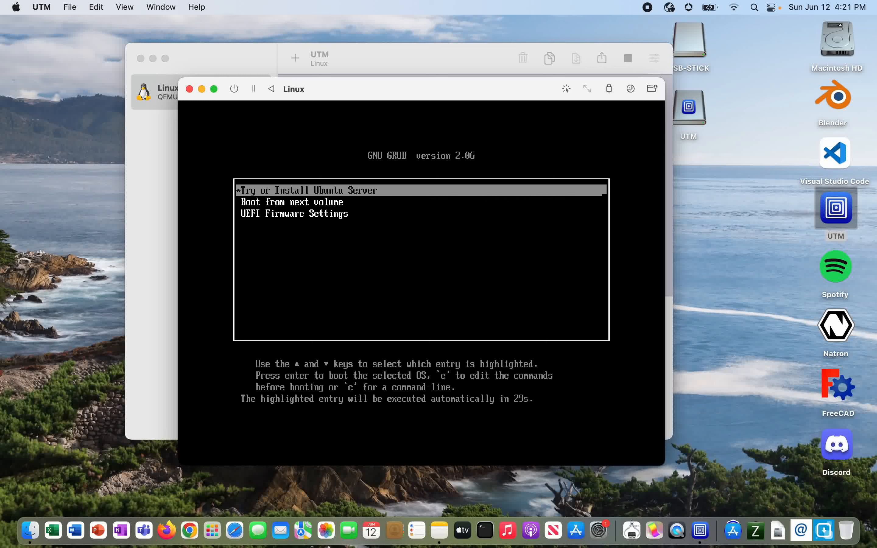
key("Return")
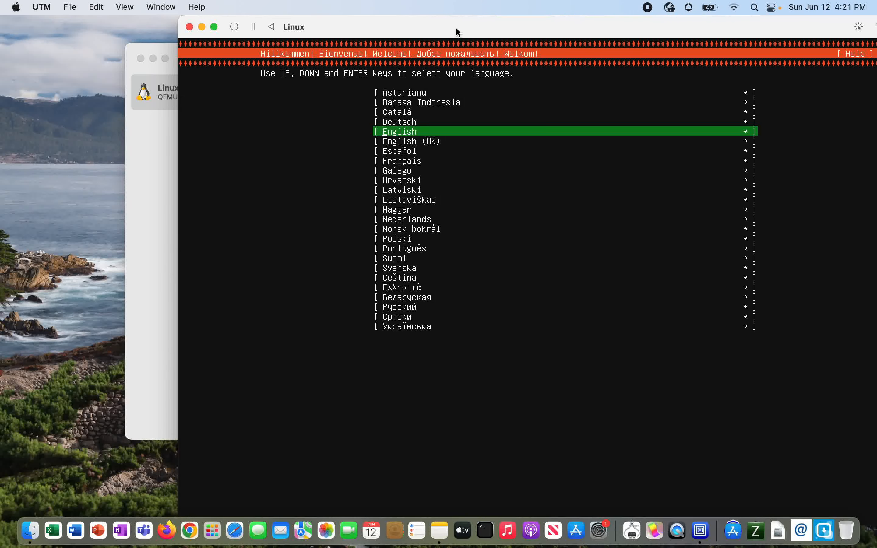
left_click_drag(456, 29, 335, 31)
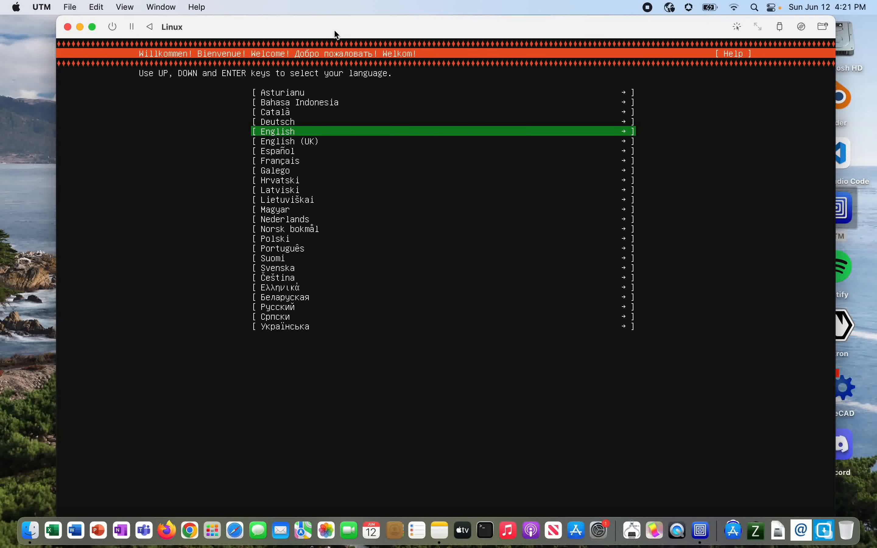
key("Return")
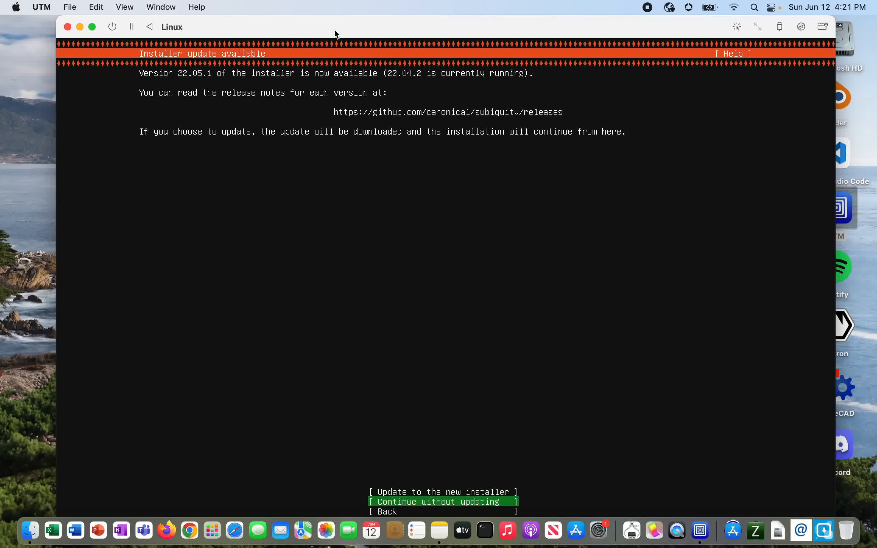
key("Down")
key("Return")
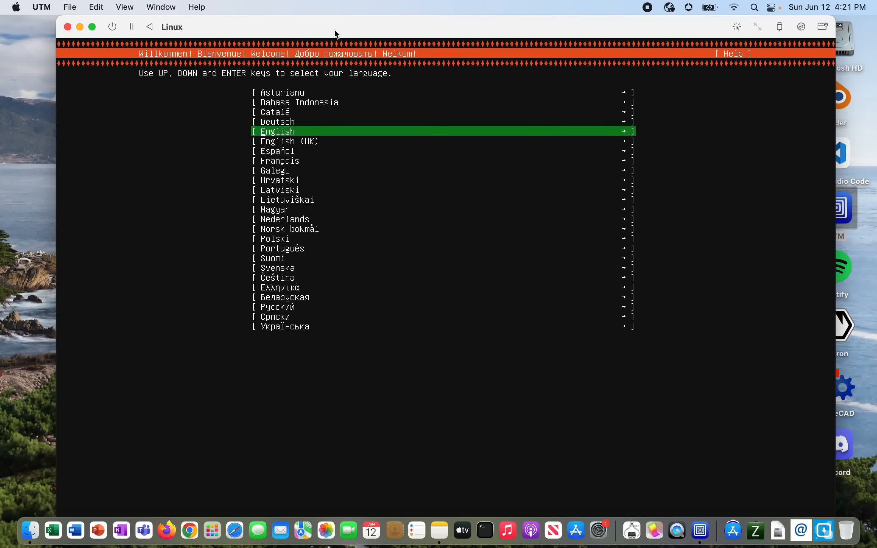
- Choose English as the installer language, continue without updating the installer, and keep the English (US) keyboard layout and variant
key("Return")
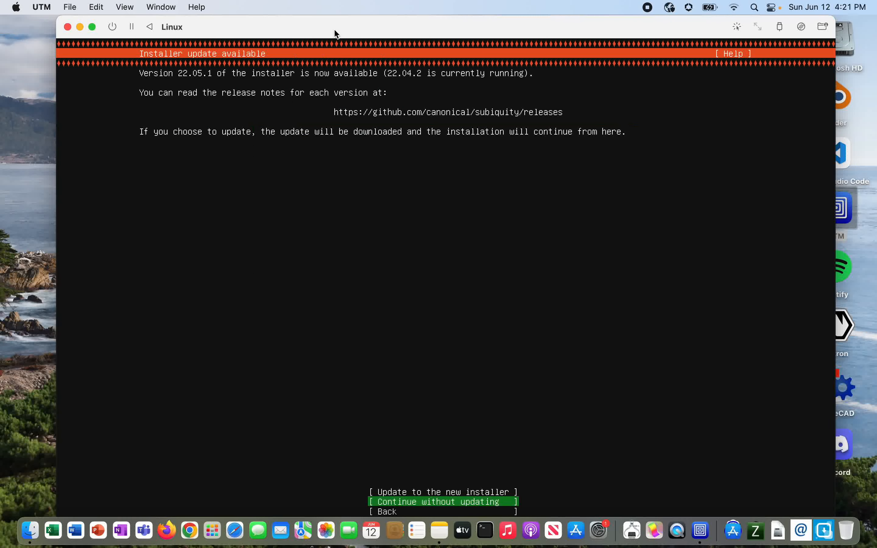
key("Return")
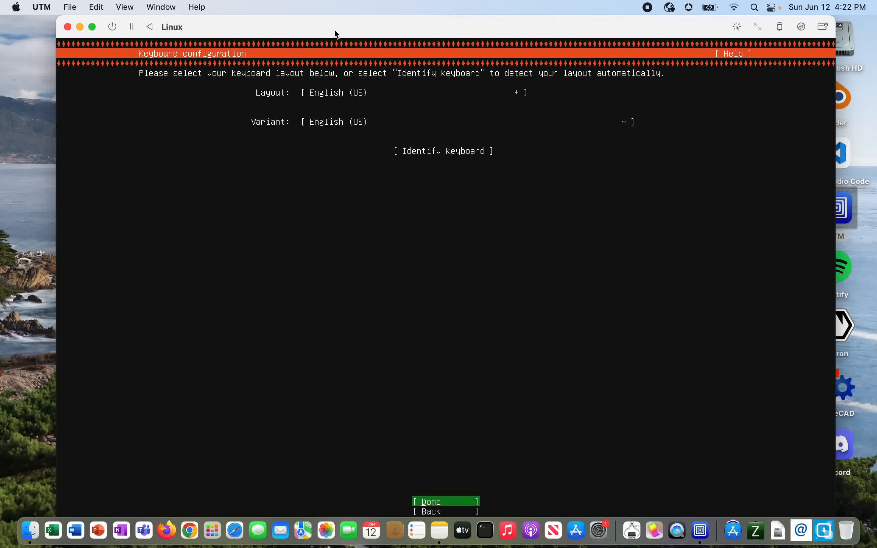
key("Return")
key("Return")
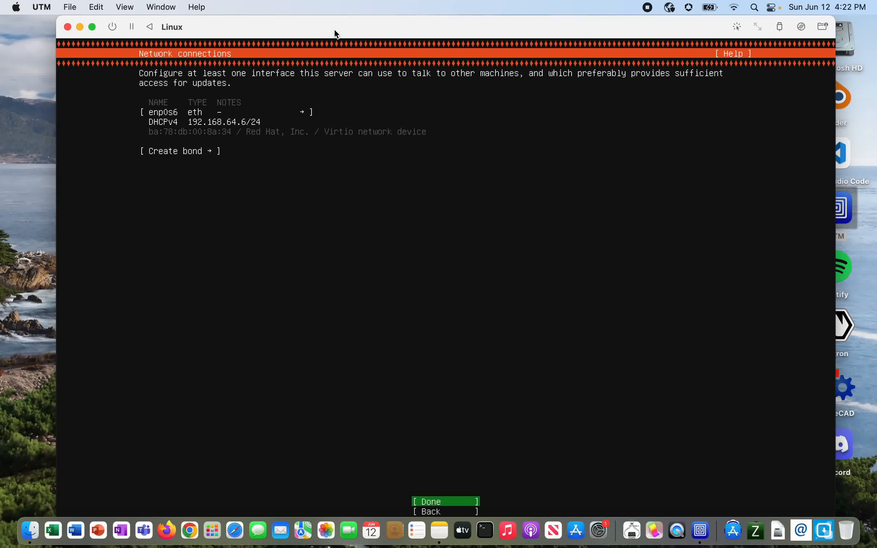
- Accept the DHCPv4 network configuration on enp0s6 and the default settings up to the guided storage configuration
key("Return")
key("Return")
key("Return")
- Use the entire /dev/vda disk as an unencrypted LVM group, accept the storage summary, and confirm the destructive formatting
key("Down")
key("Down")
key("Down")
key("Down")
key("Down")
key("Down")
key("Up")
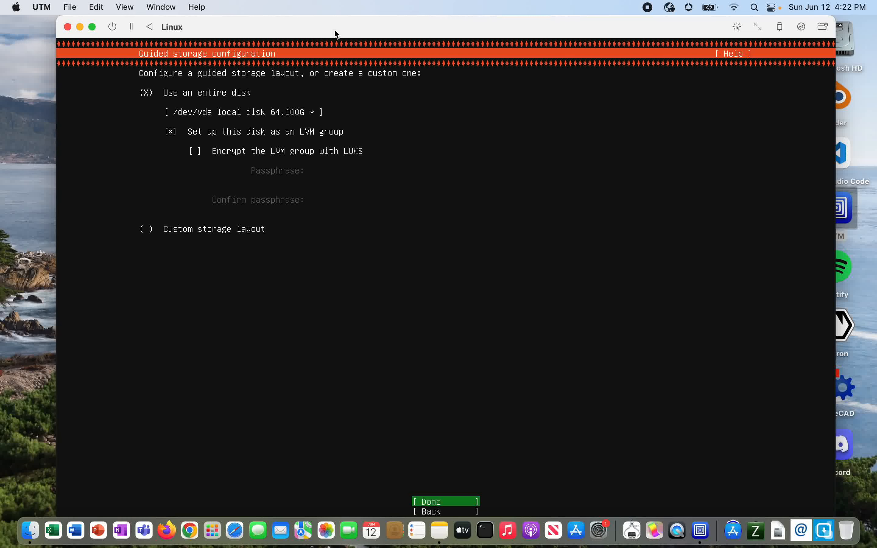
key("Return")
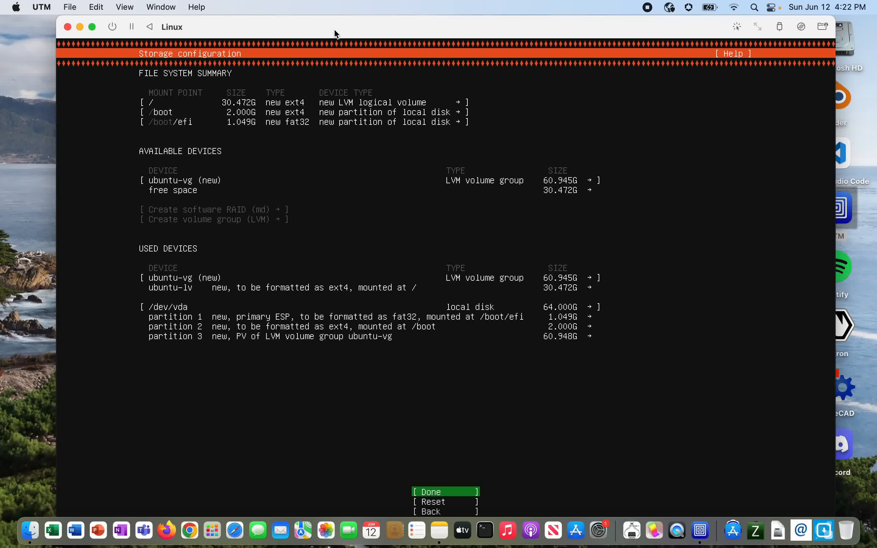
key("Return")
key("Down")
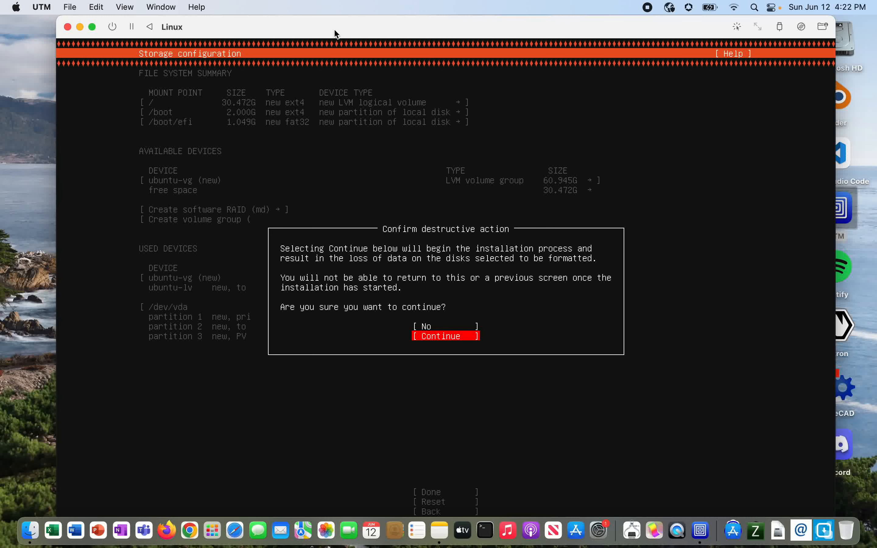
key("Return")
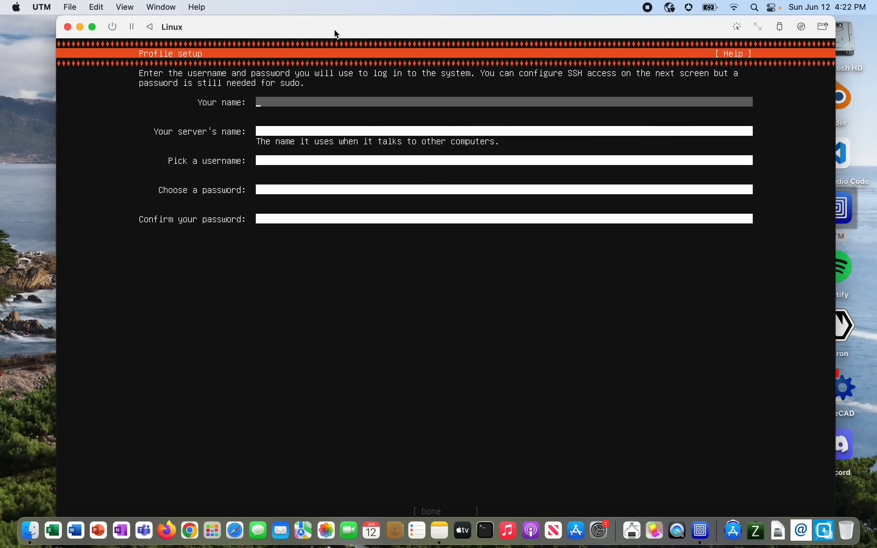
- Fill in the profile with the user's name, server name j_vm, the username, and the account password with its confirmation
type("jason")
key("Tab")
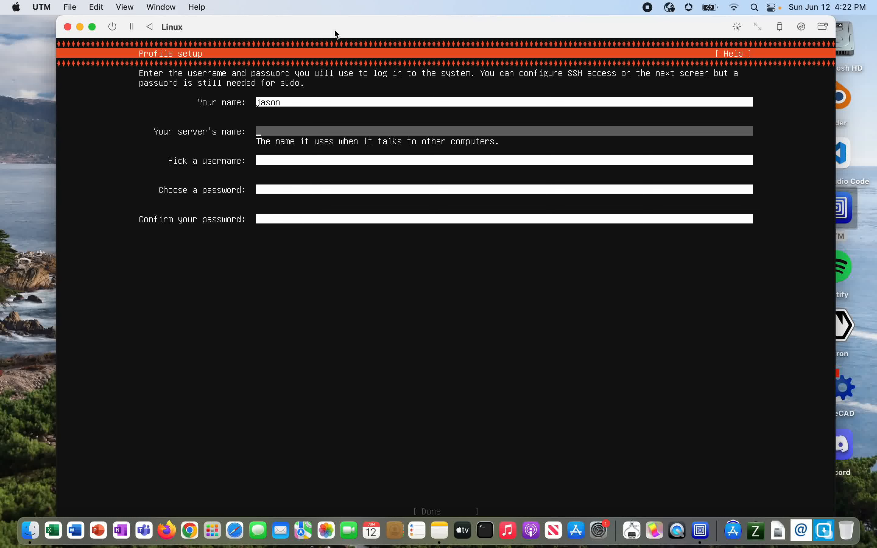
type("j_vm")
key("Tab")
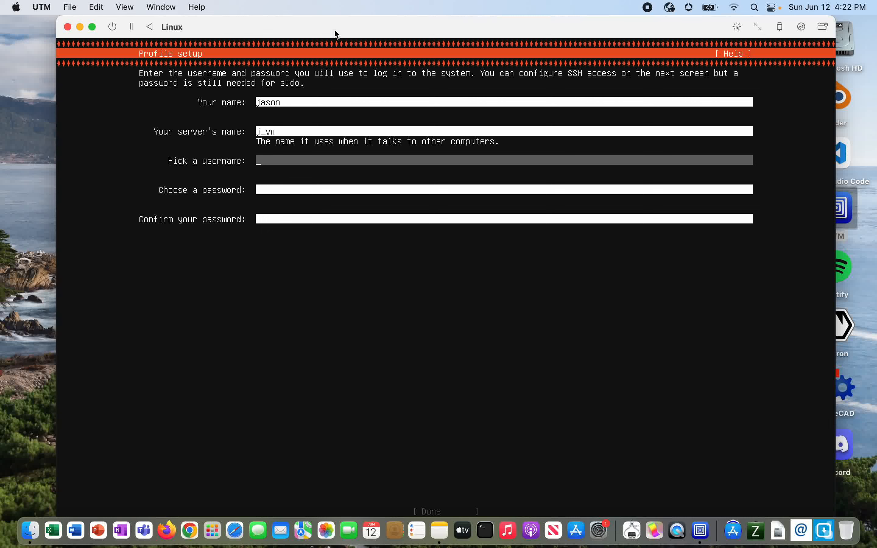
type("jspitzak")
key("Tab")
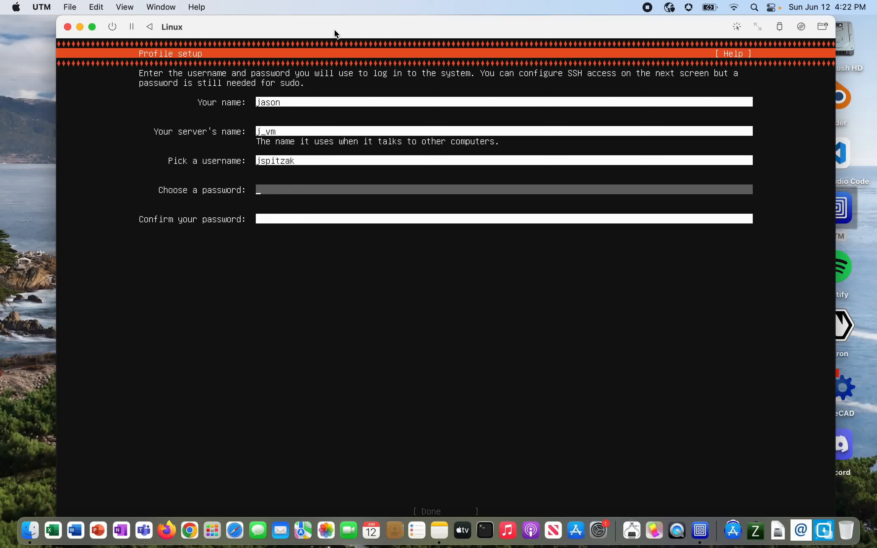
type("********")
key("Tab")
type("********")
key("Tab")
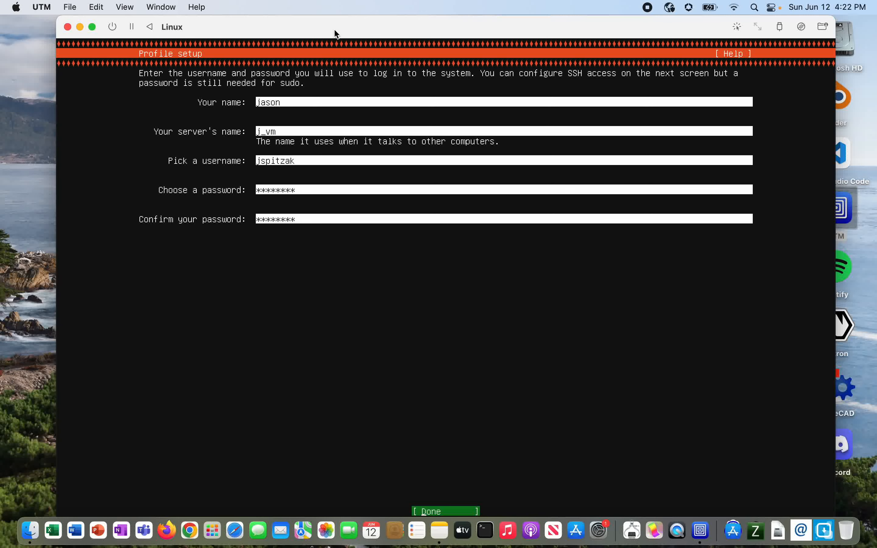
key("Return")
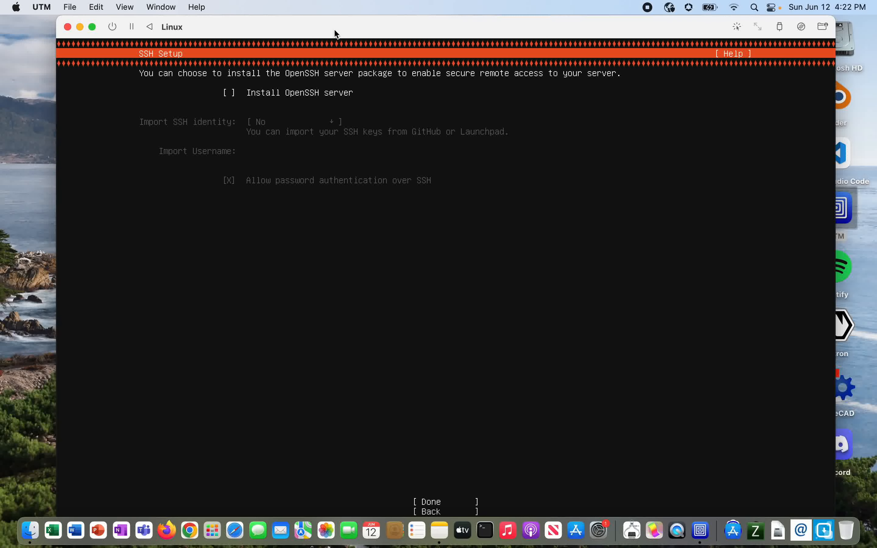
- Continue without installing the OpenSSH server and without selecting any featured server snaps
key("Tab")
key("Return")
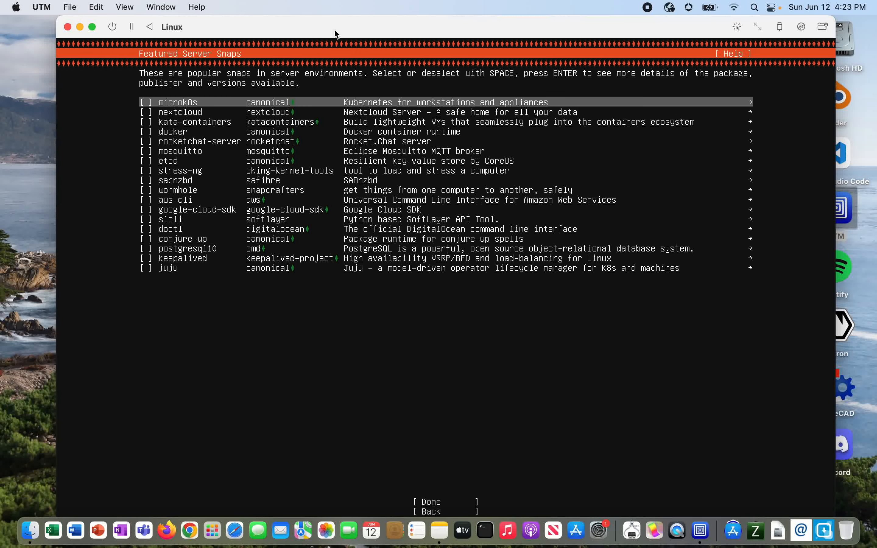
key("Down")
key("Down")
key("Down")
key("Down")
key("Down")
key("Down")
key("Down")
key("Down")
key("Down")
key("Down")
key("Down")
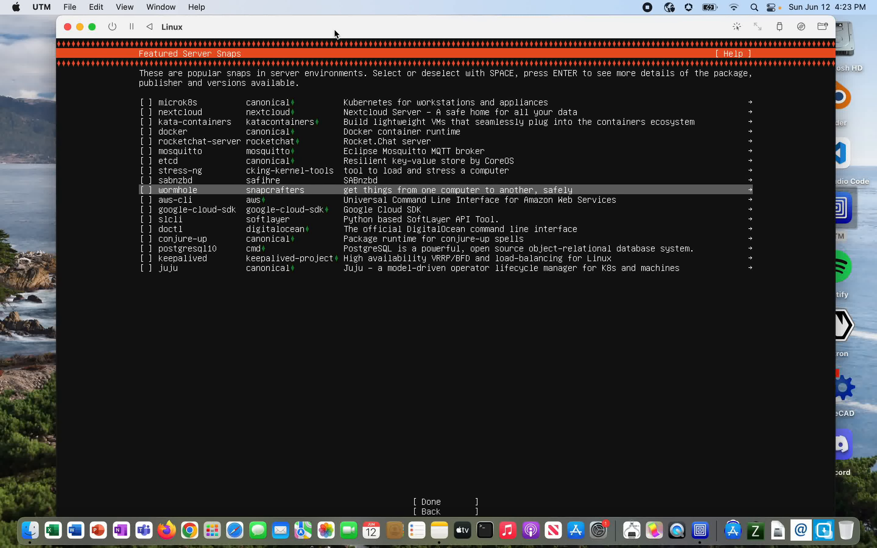
key("Down")
key("Down")
key("Down")
key("Down")
key("Down")
key("Down")
key("Down")
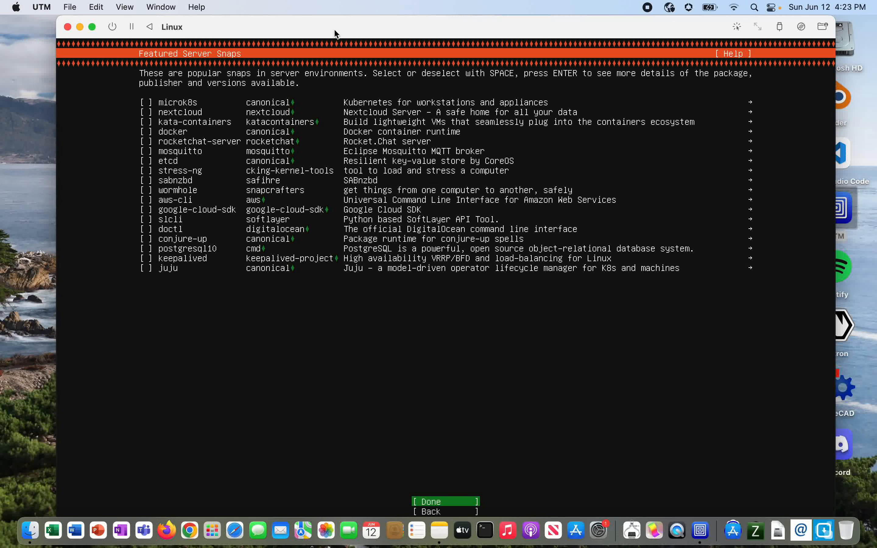
key("Return")
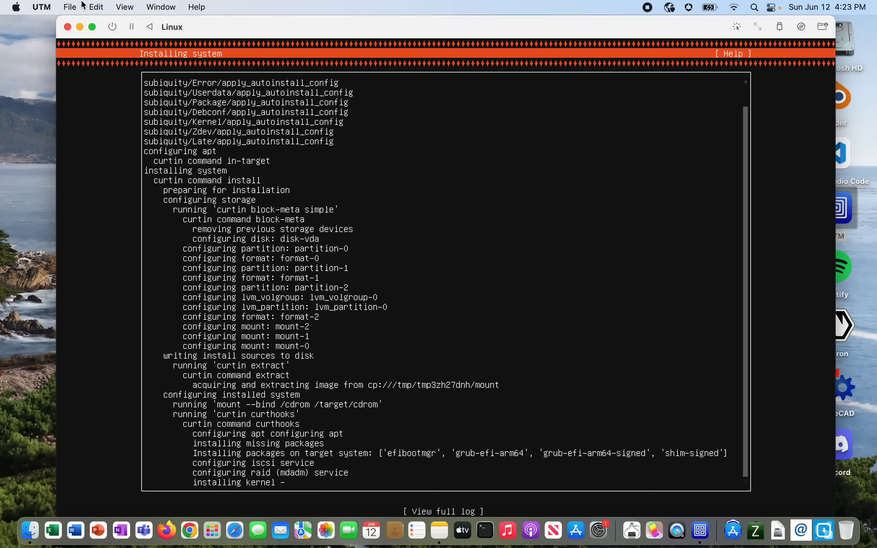
- Show the virtual machine window full screen and reboot the system once the installation is complete
left_click(92, 26)
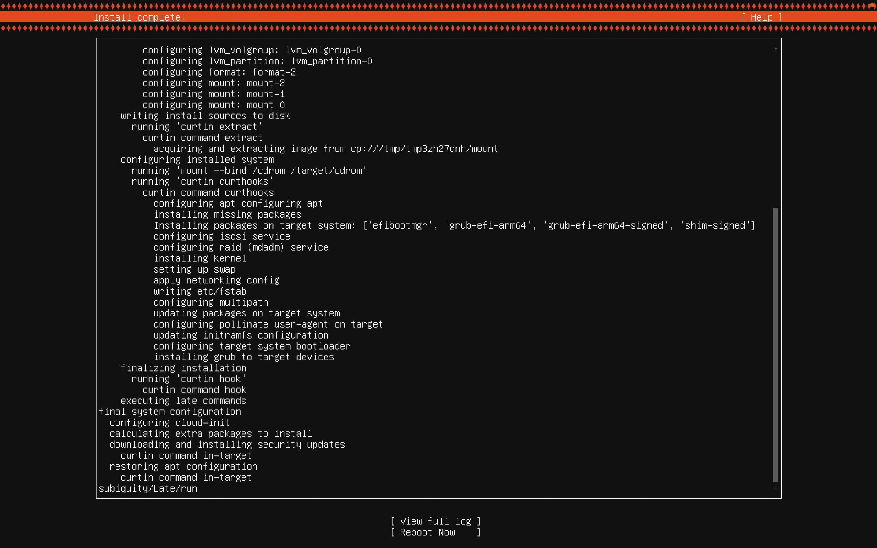
key("Tab")
key("Down")
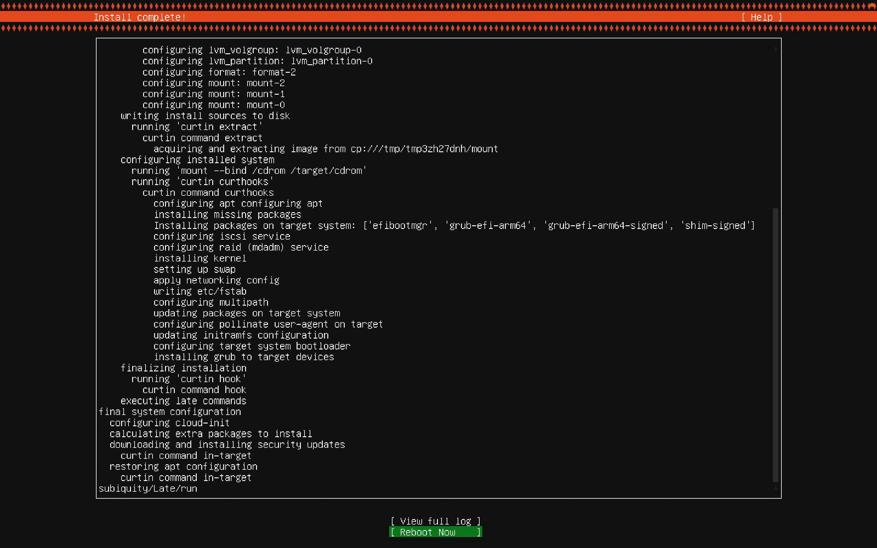
key("Return")
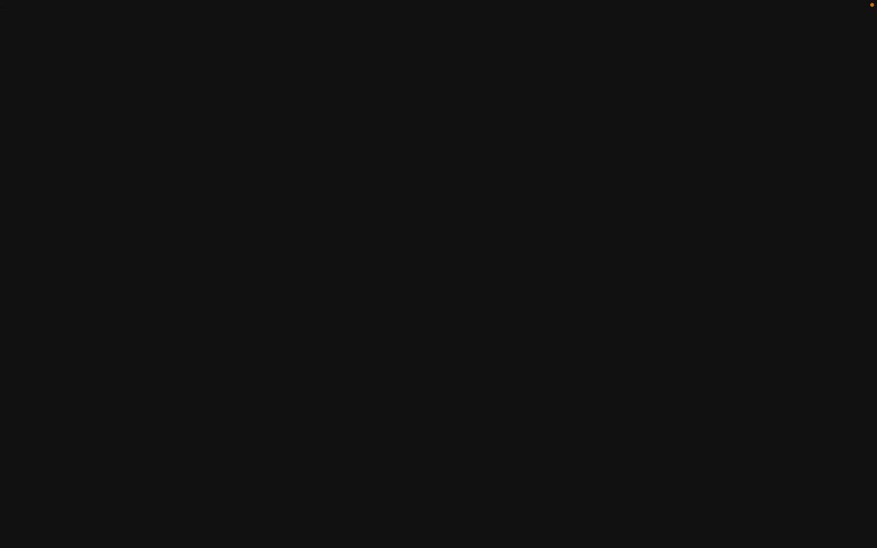
mouse_move(374, 4)
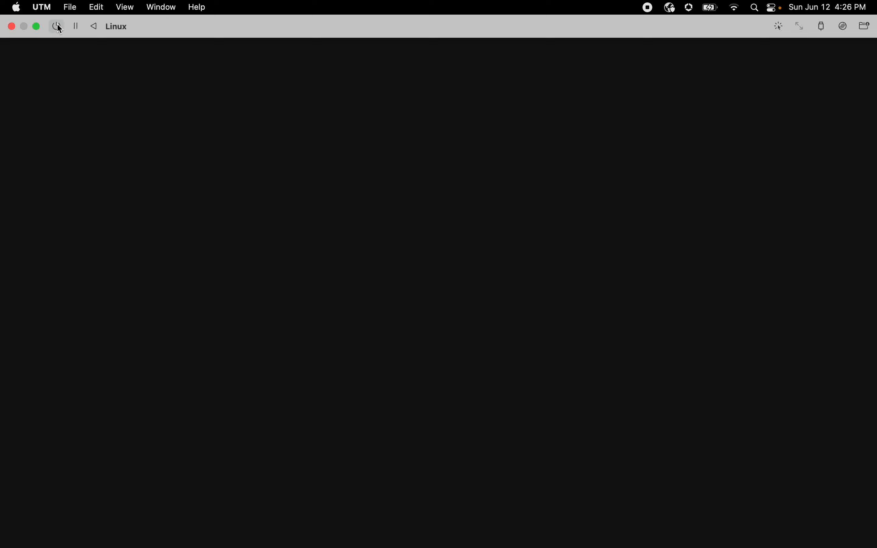